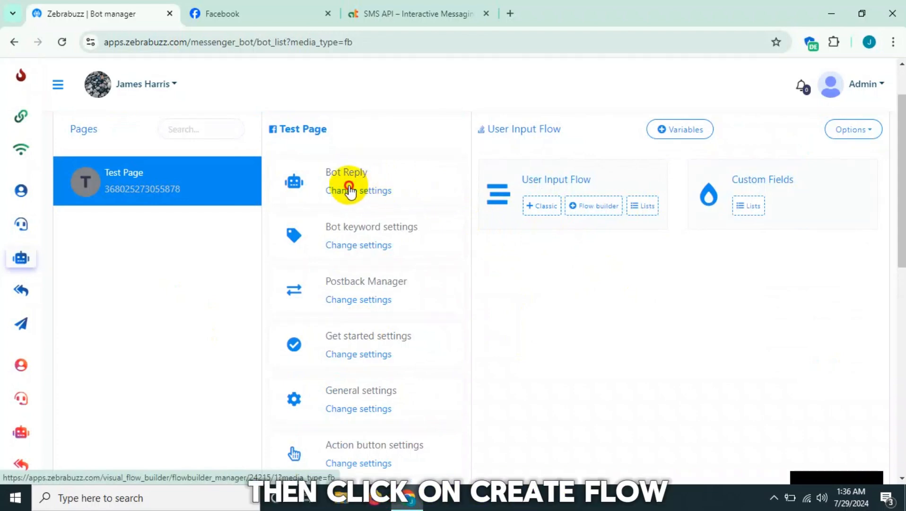
- Create a new Bot Reply flow for Test Page and set the start component's trigger keyword to "Userinput"
click(350, 191)
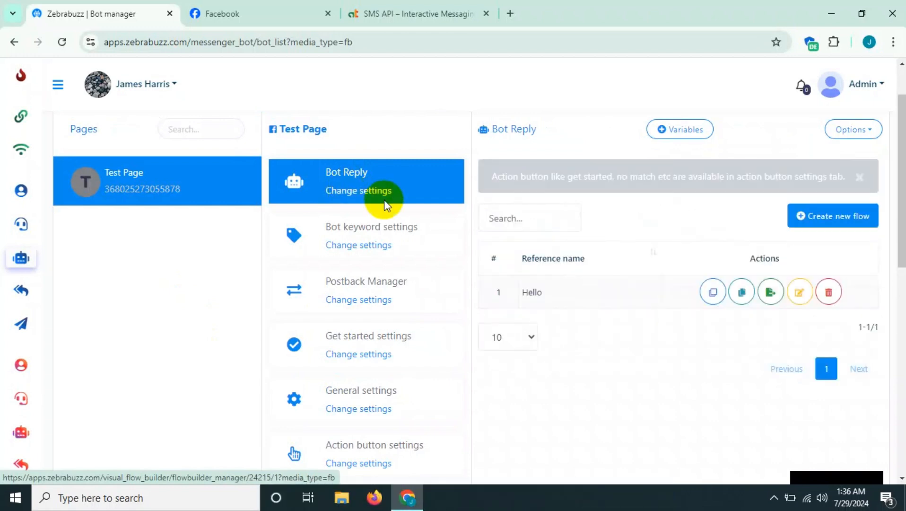
click(819, 217)
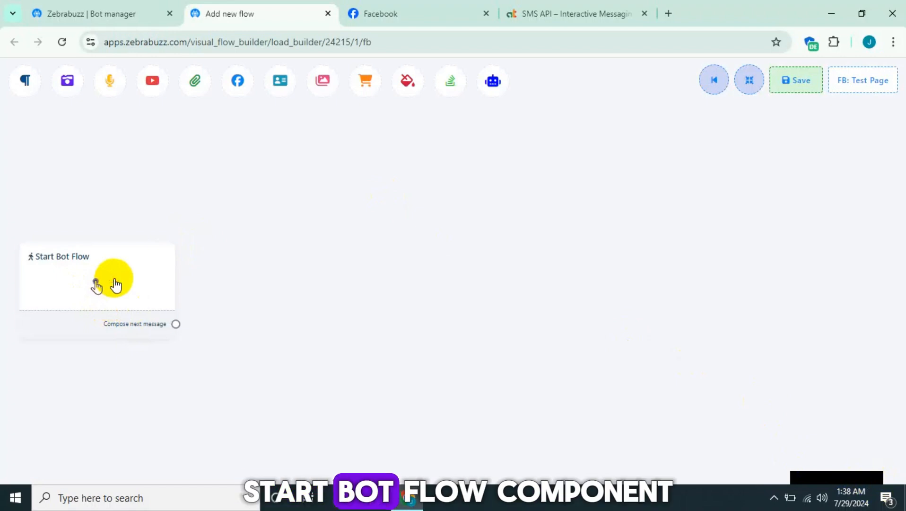
double_click(115, 283)
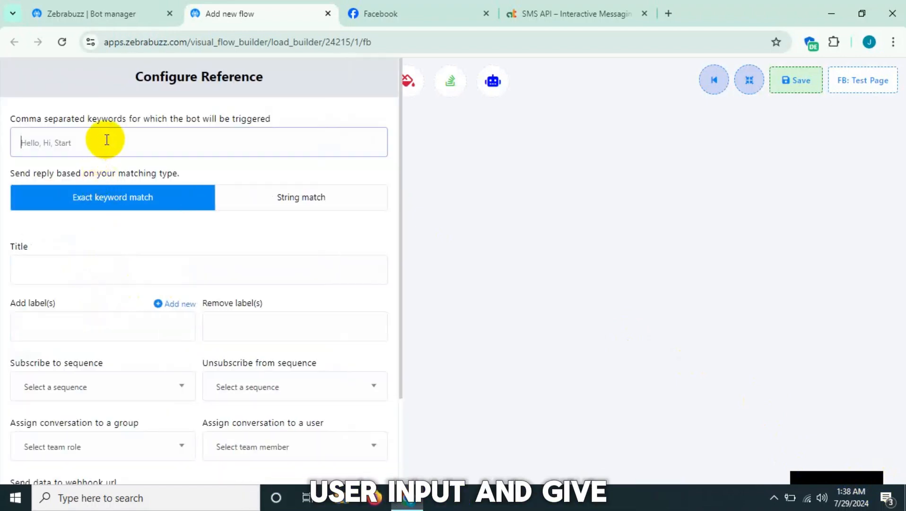
text(Userinput)
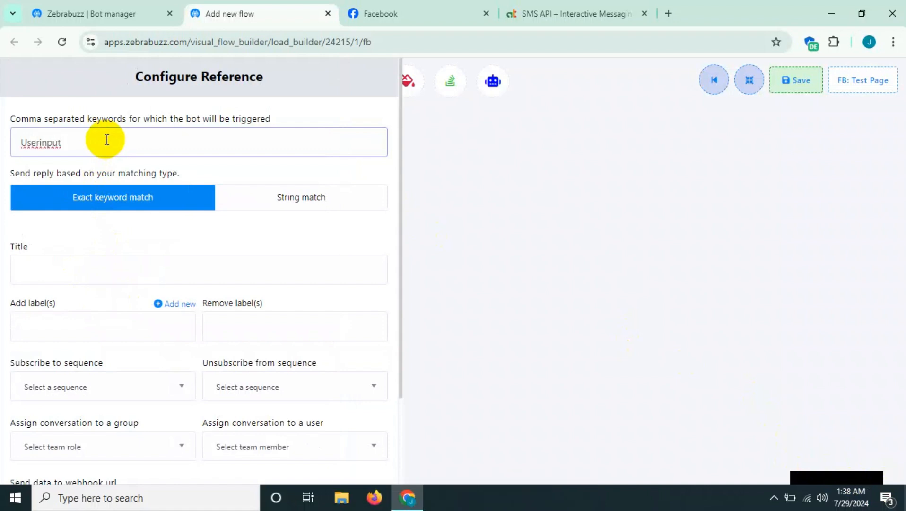
key(ctrl+a)
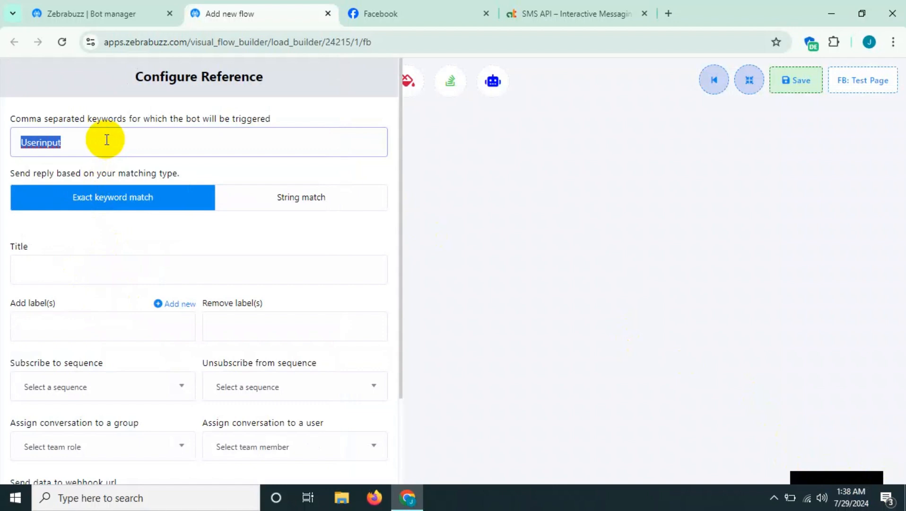
- Title the start component "Collect user data" and save its configuration
click(53, 264)
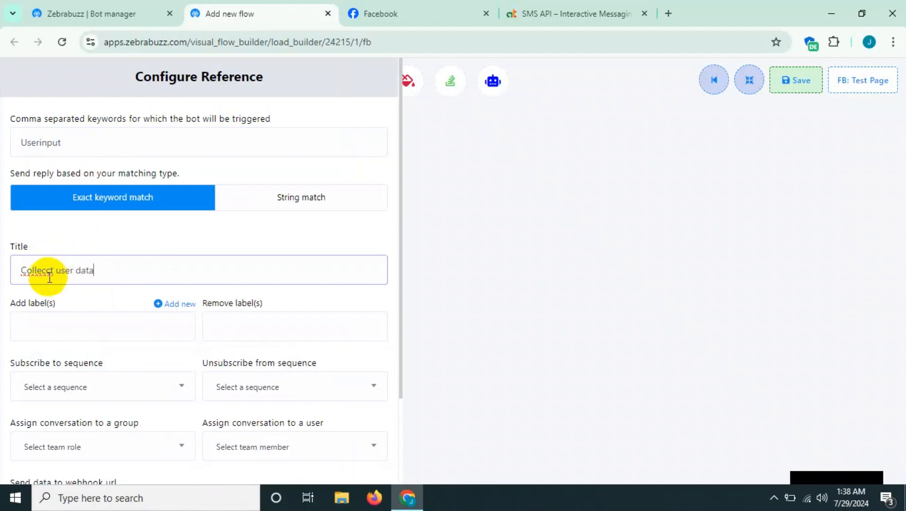
key(BackSpace)
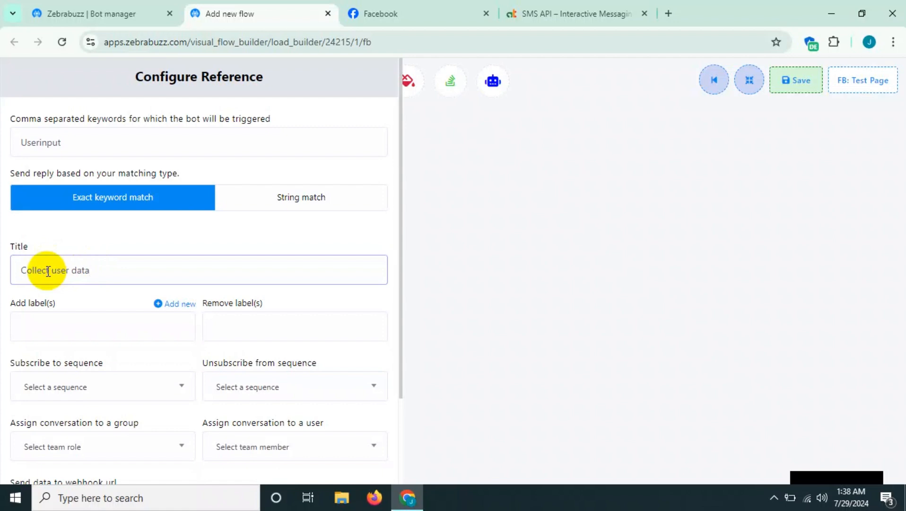
scroll(48, 271, down, 3)
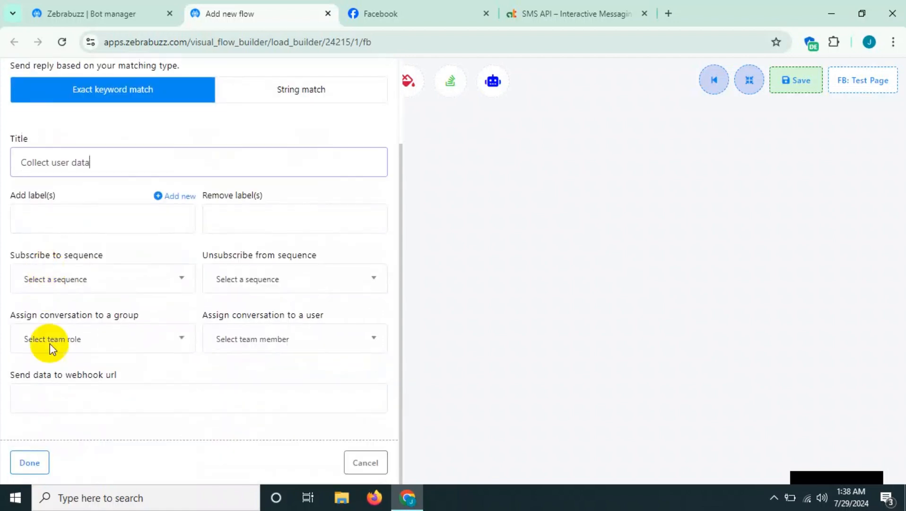
click(15, 460)
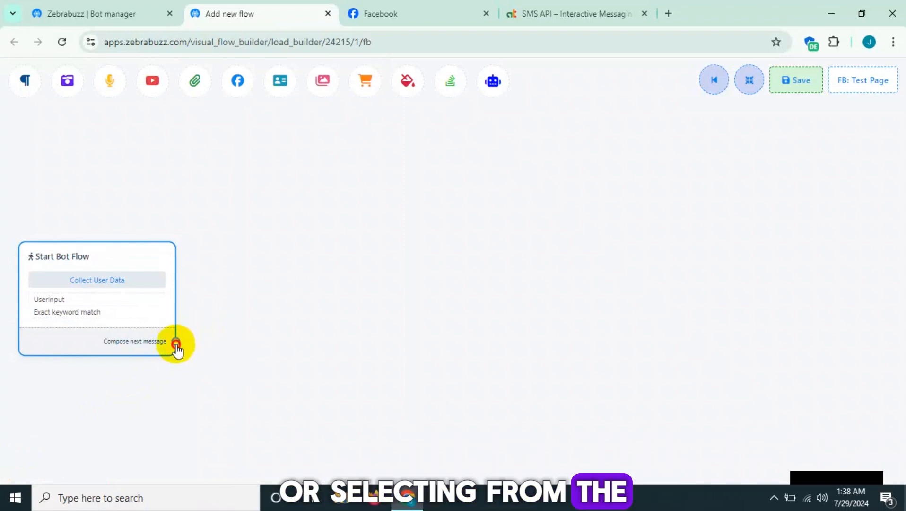
drag(176, 341, 297, 294)
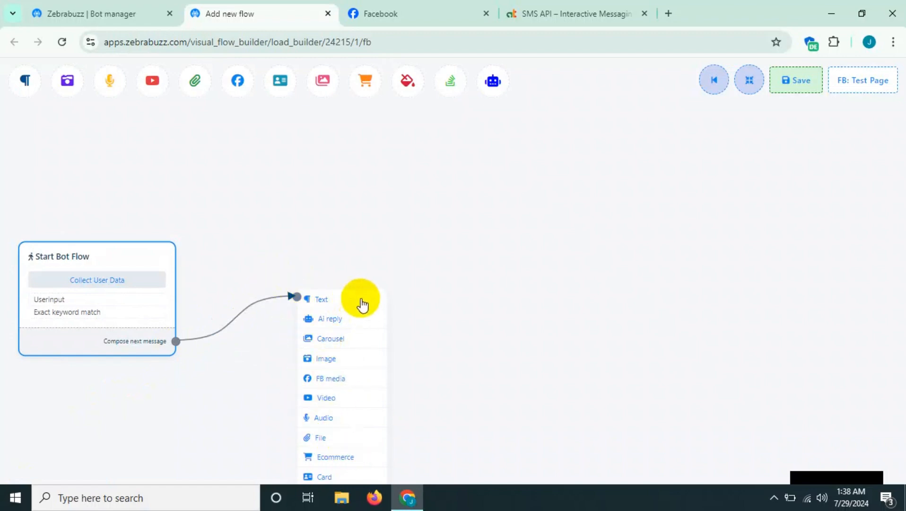
right_click(376, 311)
click(376, 311)
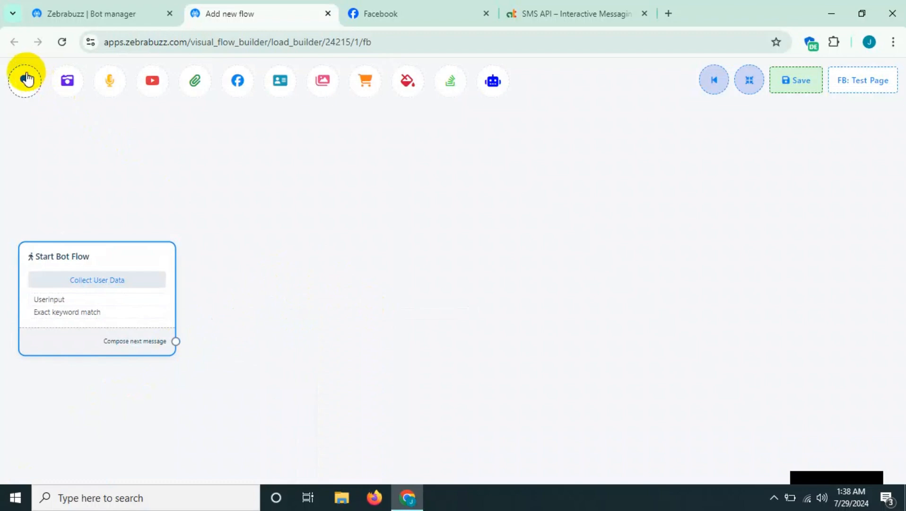
- Add a Text component beside Start Bot Flow and connect the start's Compose next message output to its Message input
drag(25, 84, 243, 307)
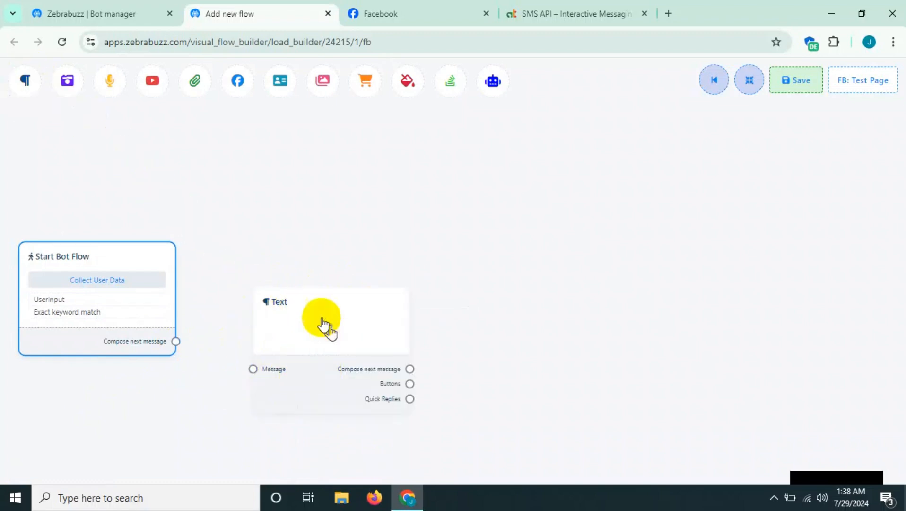
drag(330, 324, 315, 286)
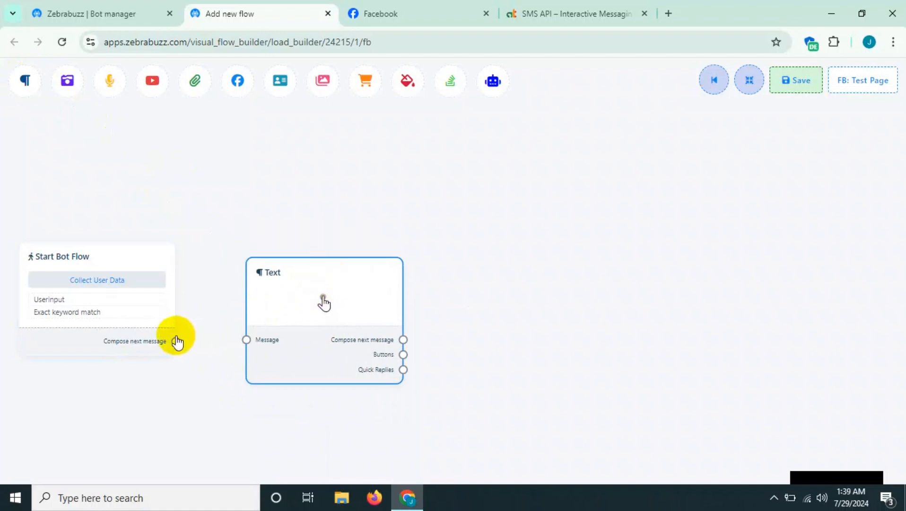
drag(177, 341, 264, 342)
- Set the Text component's reply message to "Thanks for your messaging." and save it
click(278, 323)
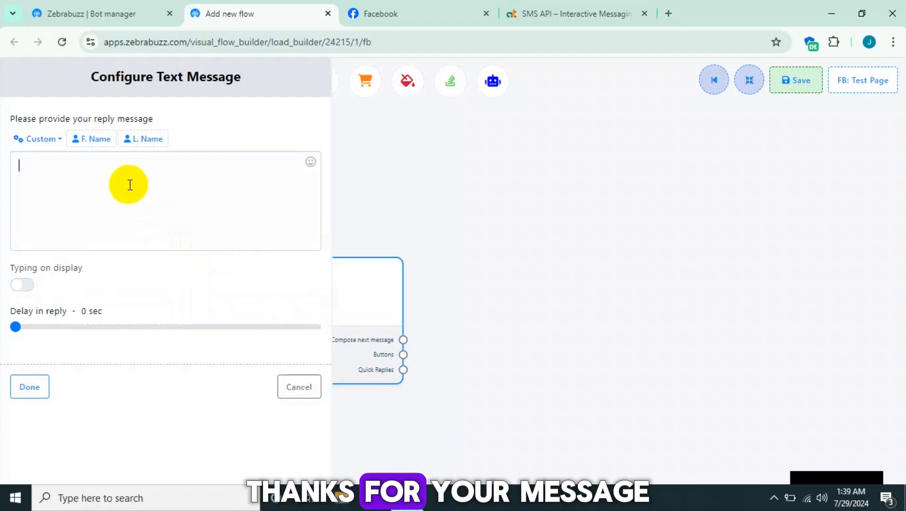
text(Thanks )
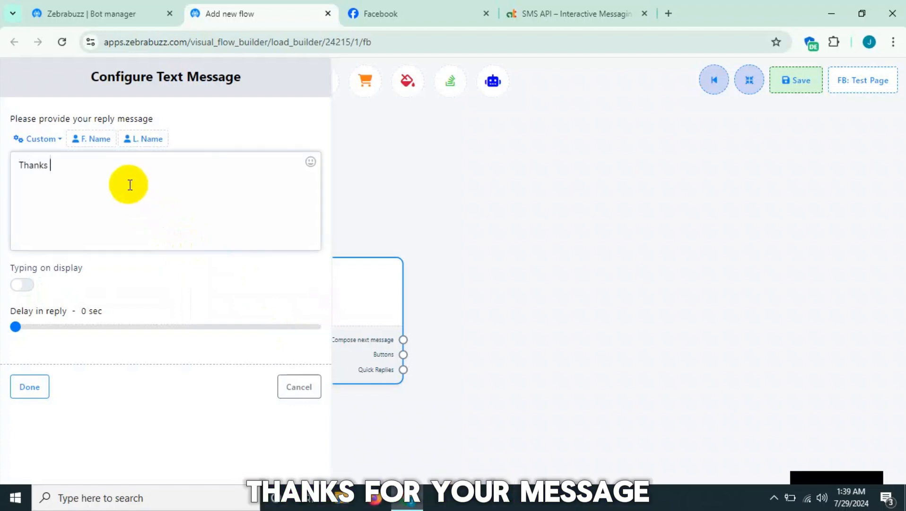
text(for your messaging.)
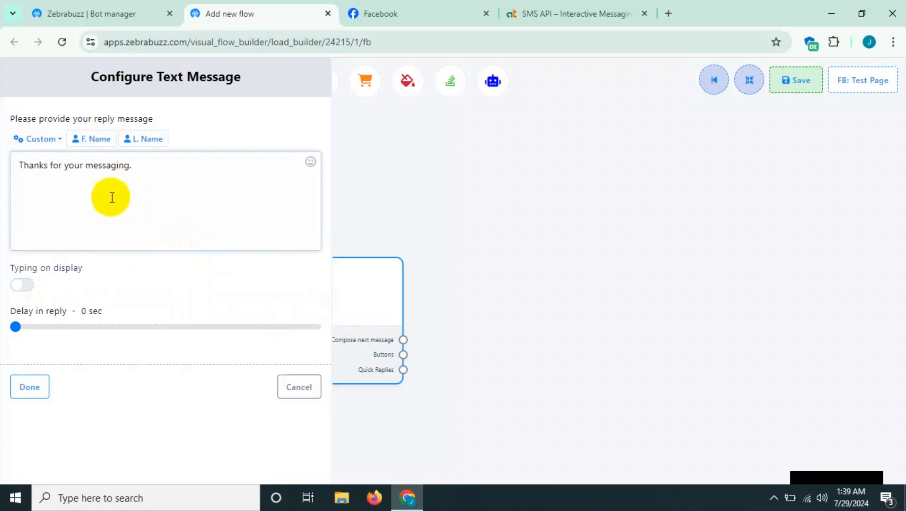
click(46, 386)
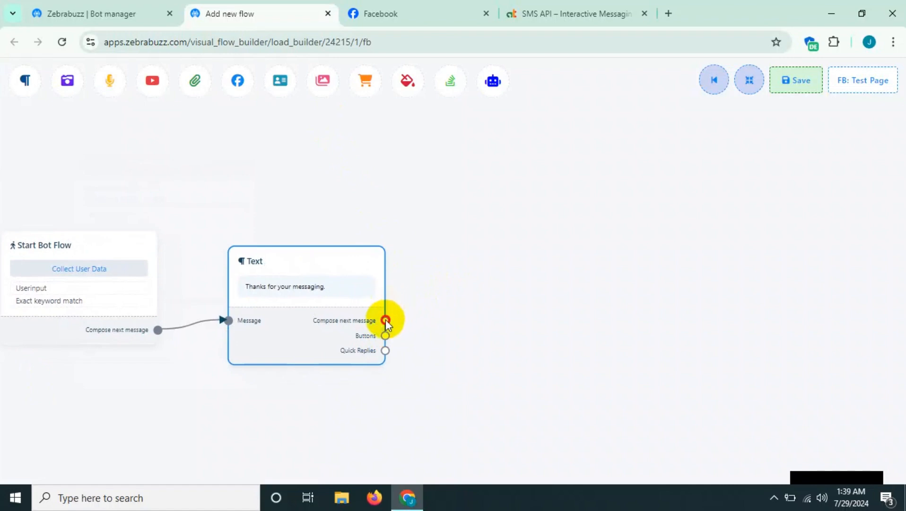
- Add a User Input Flow component as the Text component's next message and place it beside the Text component
click(454, 268)
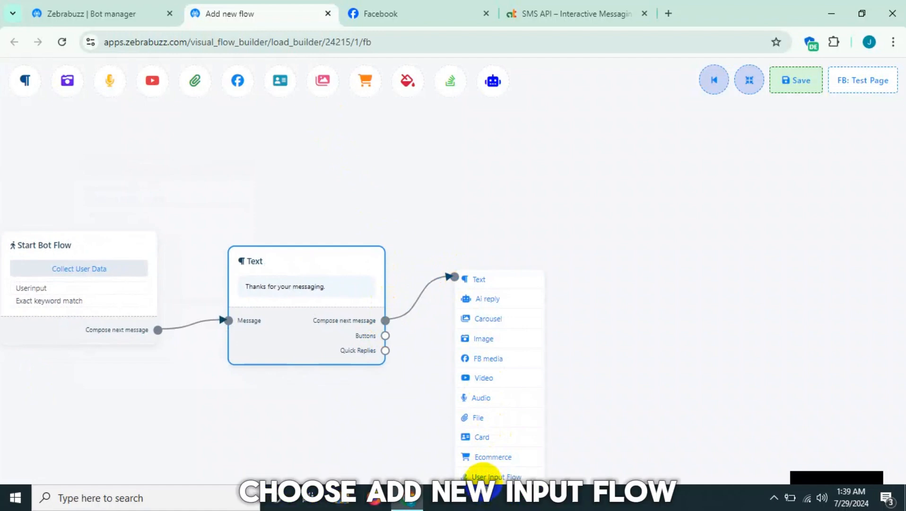
click(484, 477)
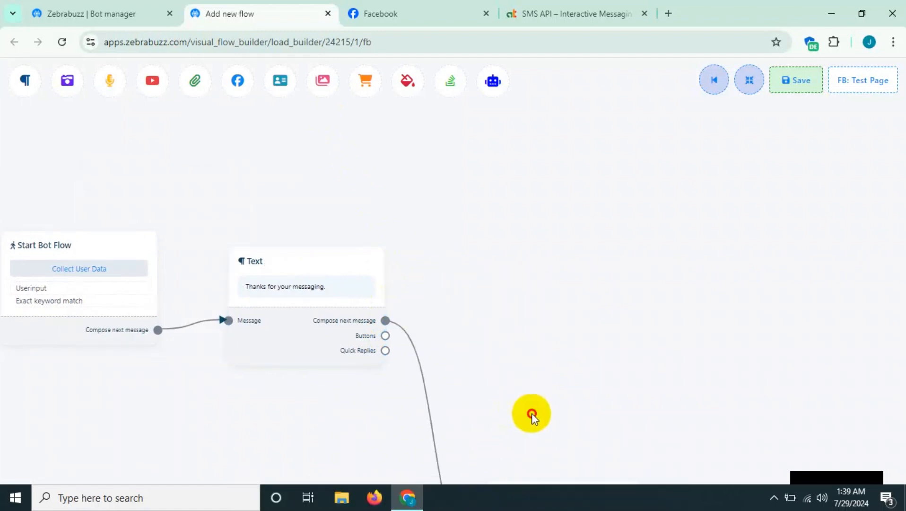
drag(531, 412, 482, 247)
scroll(482, 247, down, 2)
drag(243, 284, 285, 359)
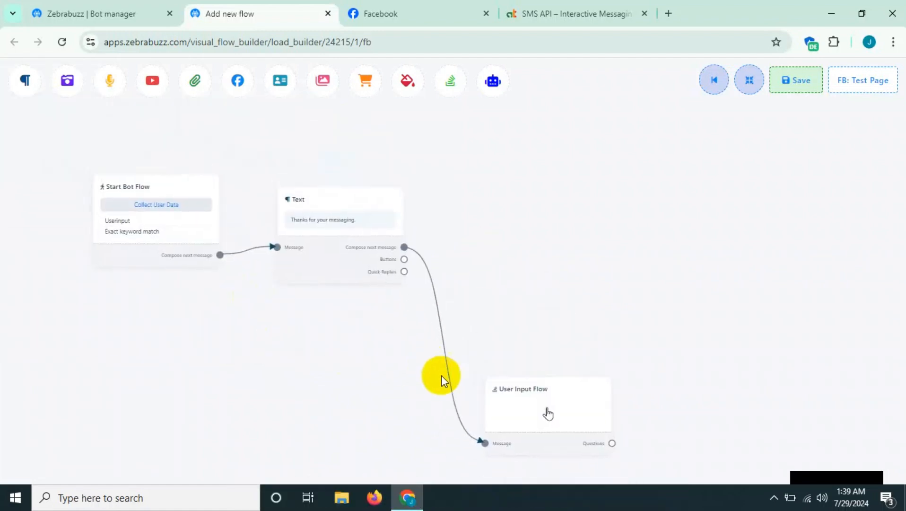
drag(514, 393, 532, 243)
scroll(321, 333, up, 2)
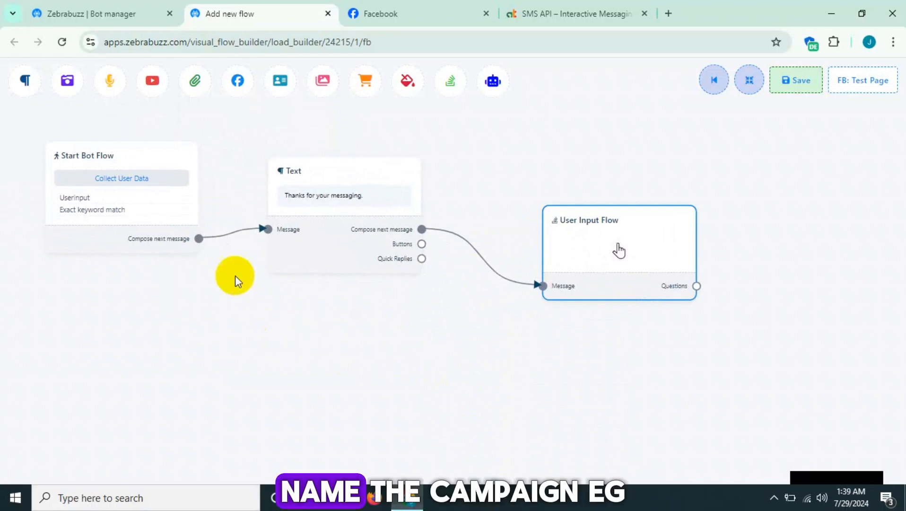
drag(317, 348, 259, 387)
- Configure the User Input Flow component to add a new input flow with the campaign name "User input"
click(509, 293)
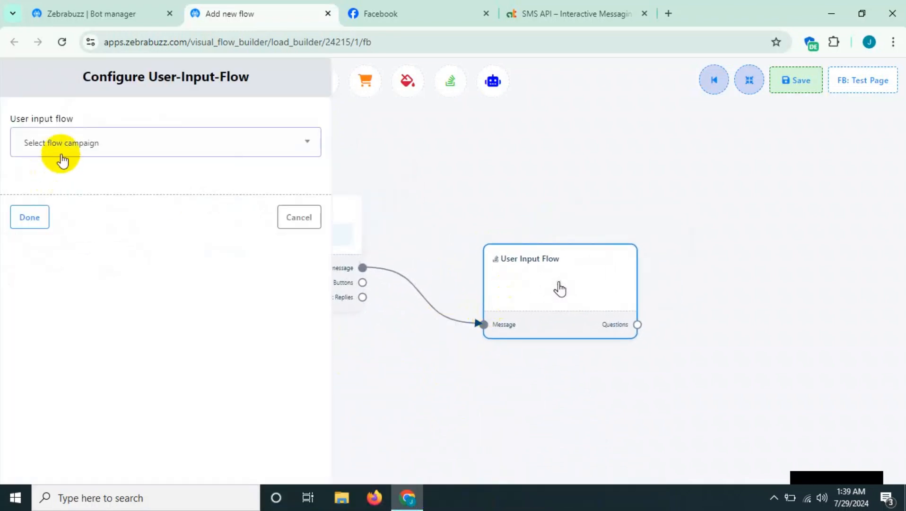
click(66, 150)
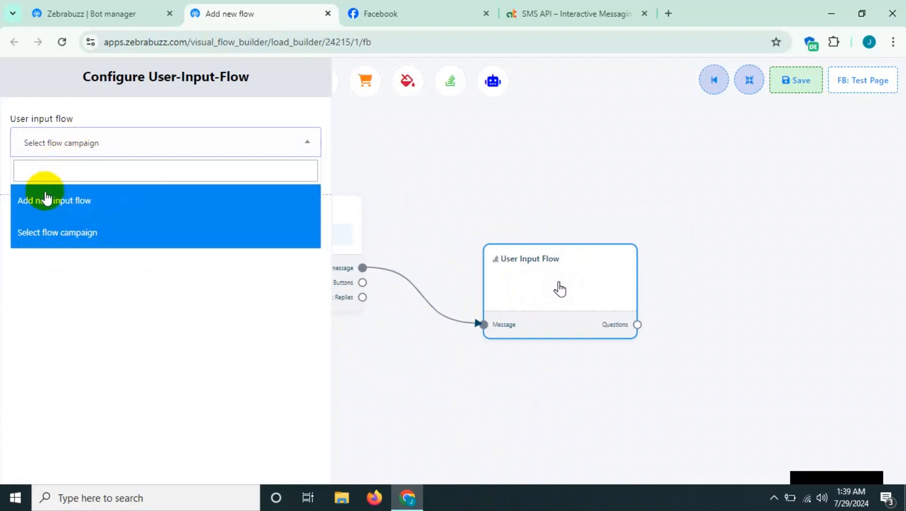
click(105, 144)
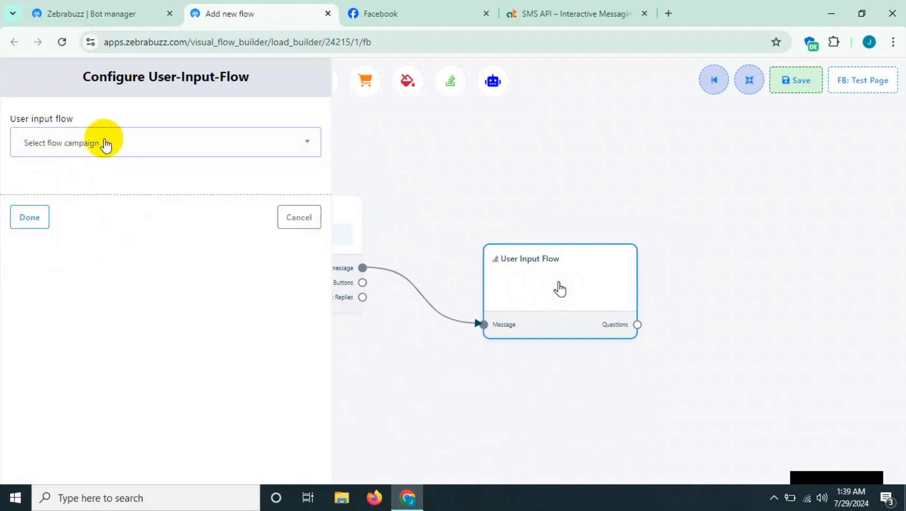
click(105, 143)
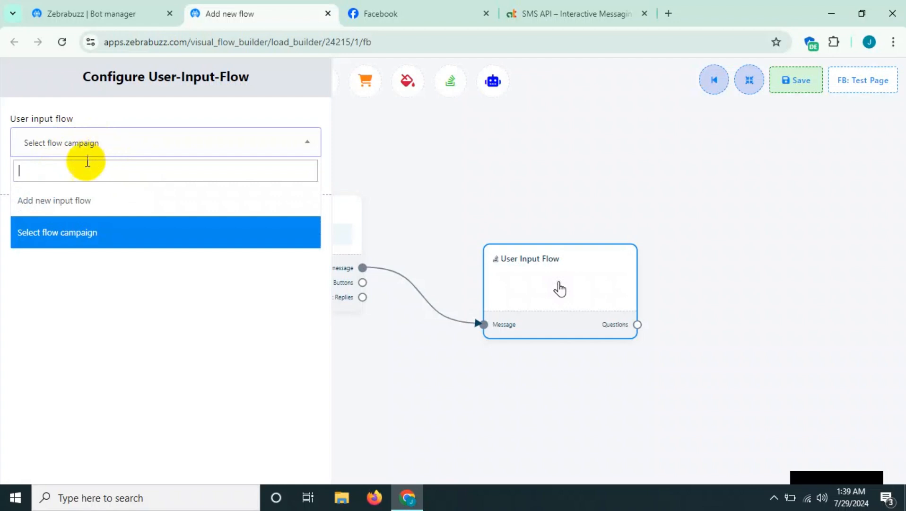
click(53, 200)
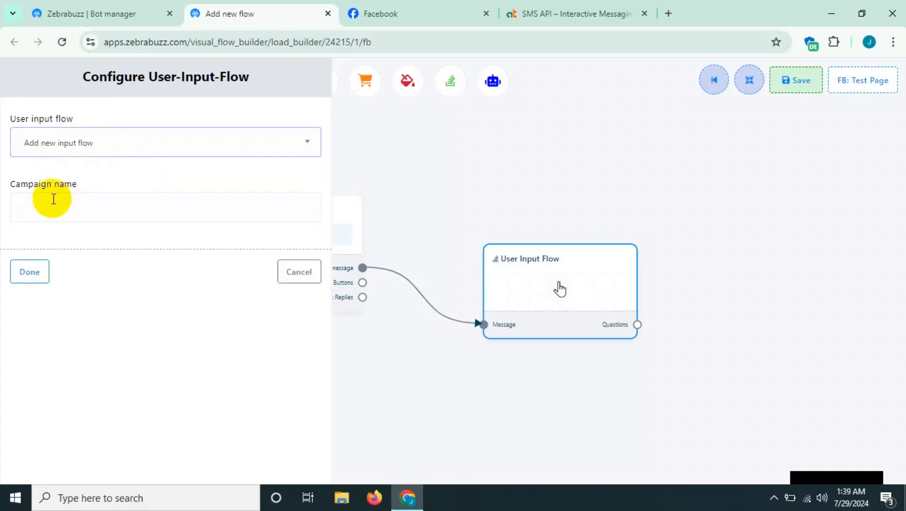
click(66, 206)
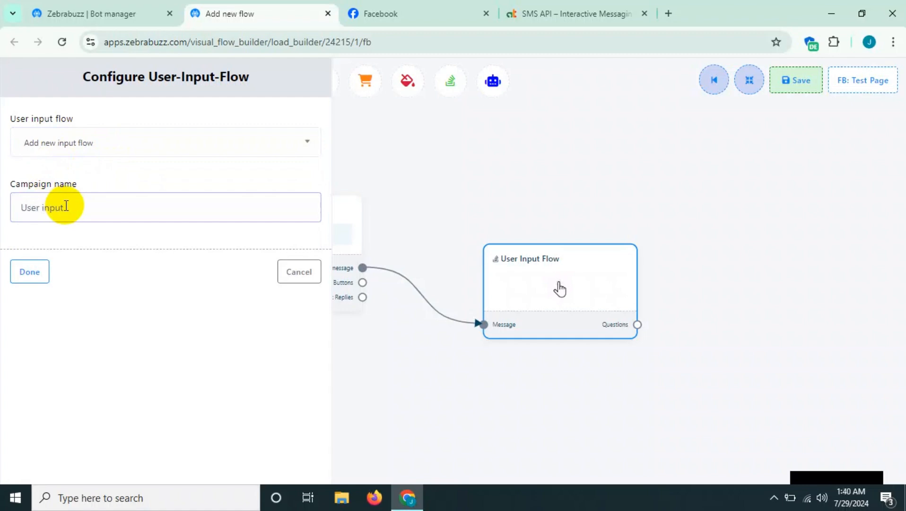
click(31, 269)
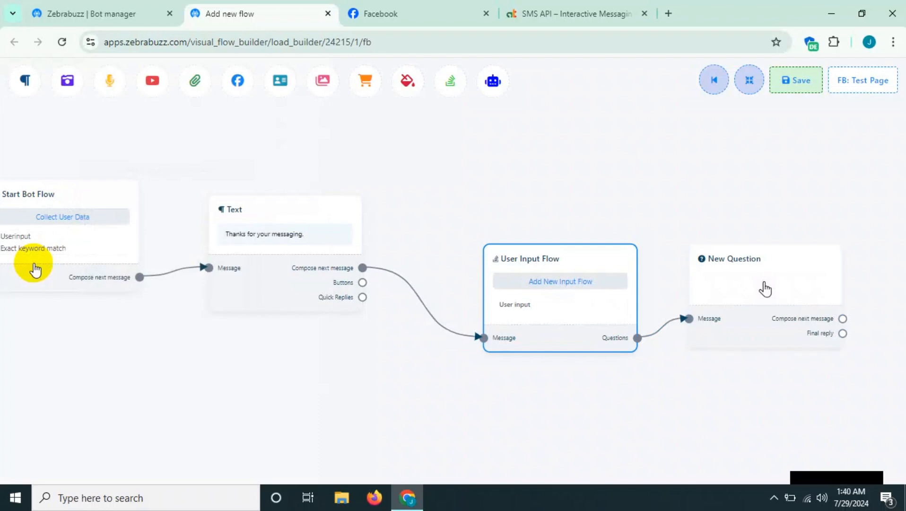
- Open the New Question component's configuration and choose Free keyboard input as its question type
drag(533, 200, 296, 212)
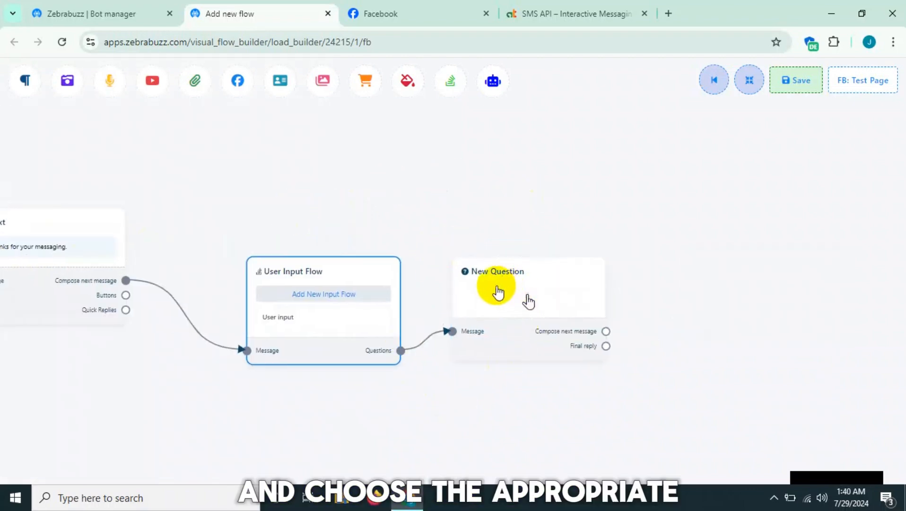
double_click(500, 317)
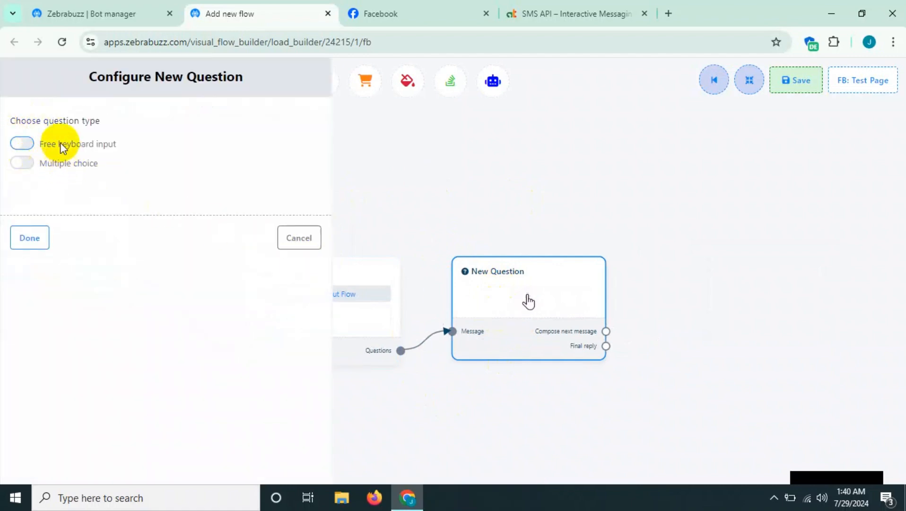
click(27, 141)
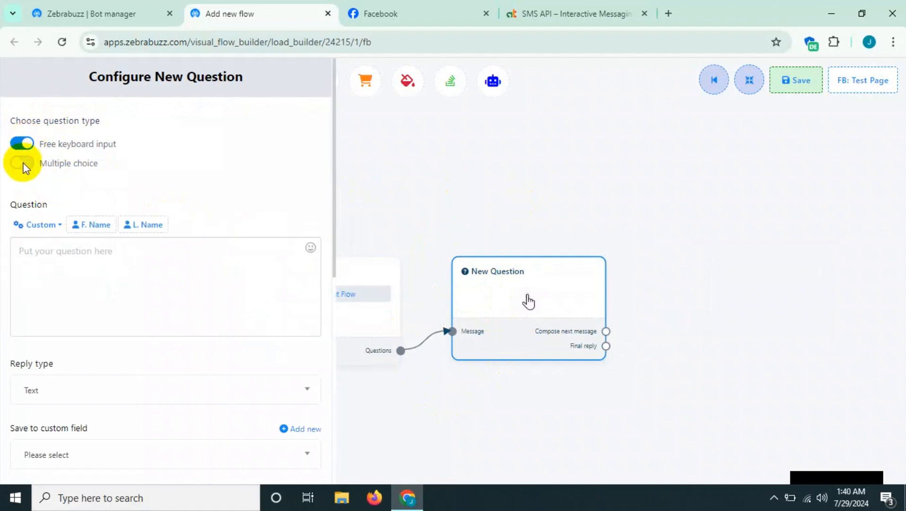
- Switch the question type to Multiple choice and examine its answer option, reply type and save-to-field settings
click(24, 165)
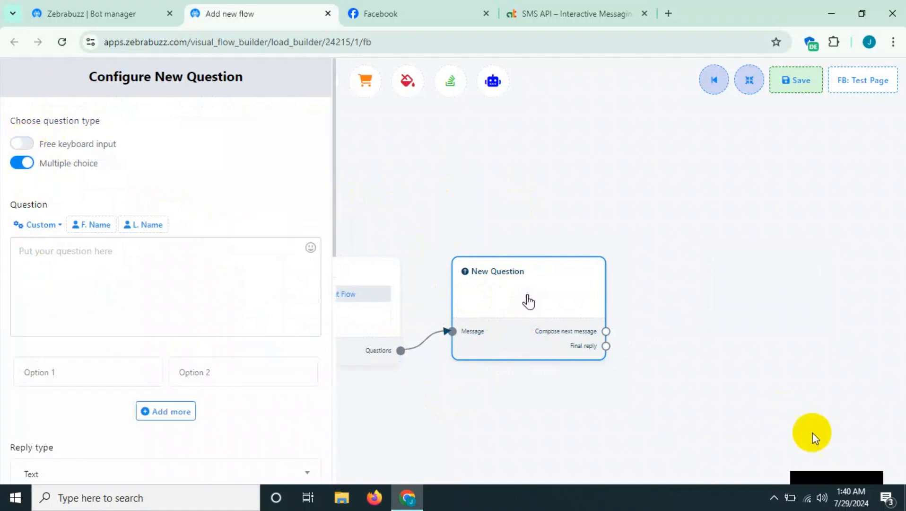
scroll(45, 263, down, 2)
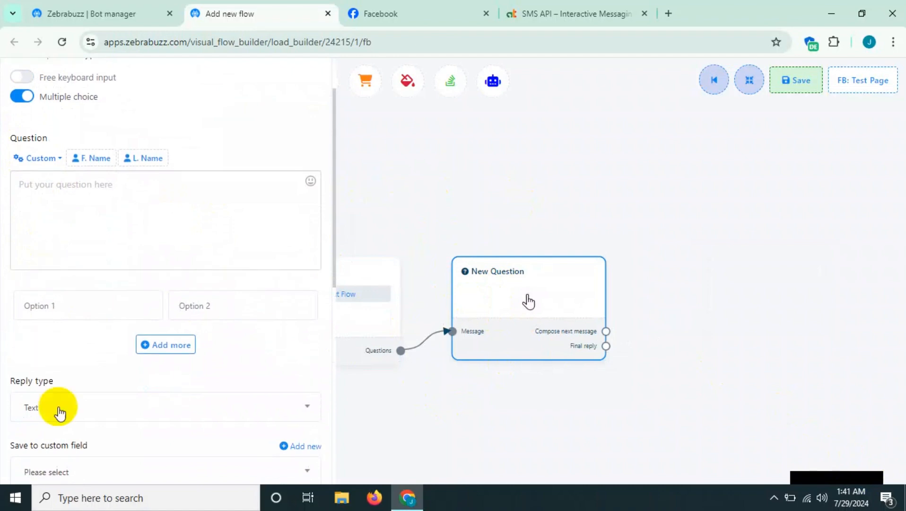
scroll(71, 313, down, 2)
scroll(58, 339, down, 4)
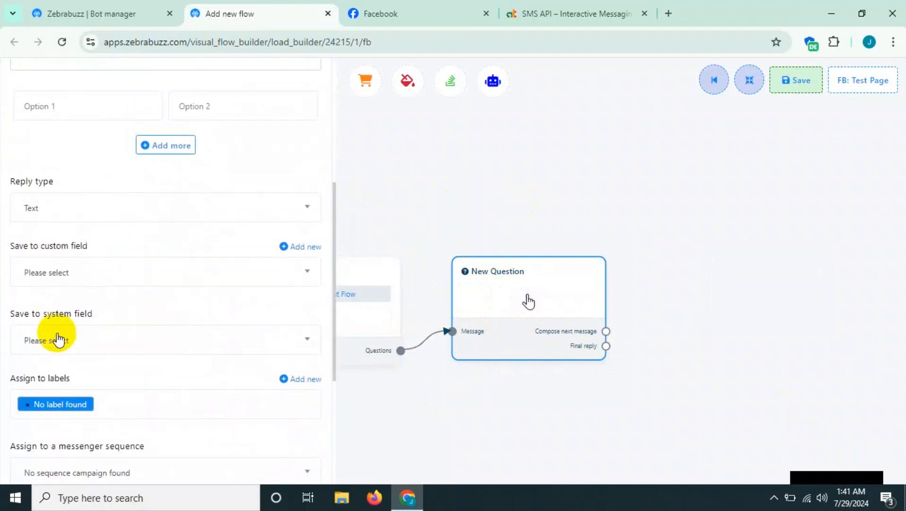
scroll(57, 340, up, 4)
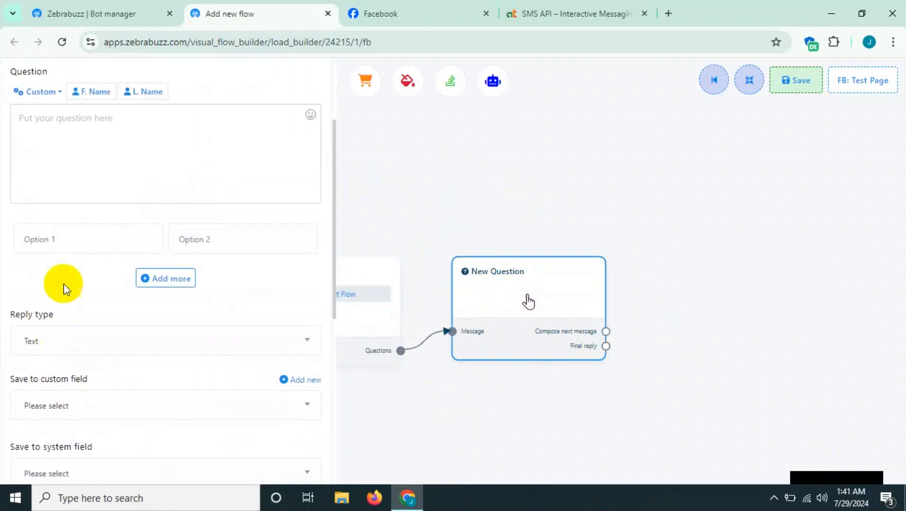
click(48, 243)
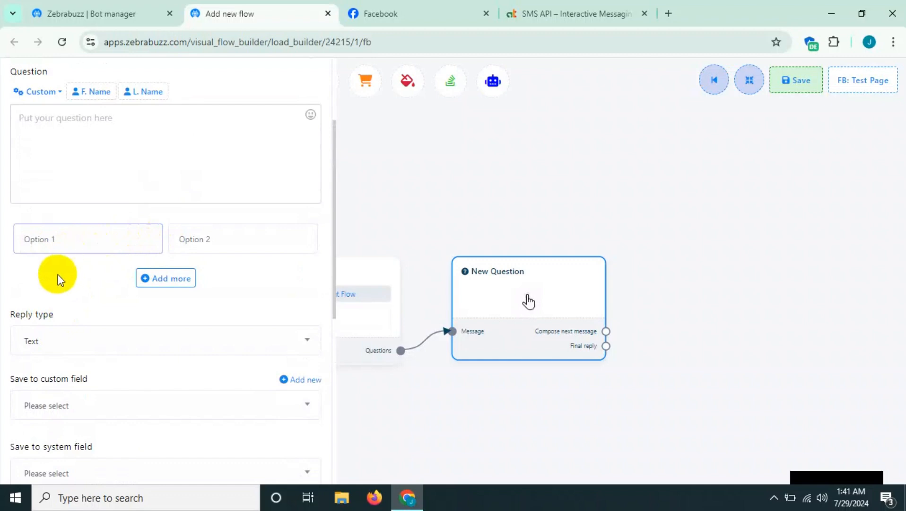
scroll(59, 279, up, 3)
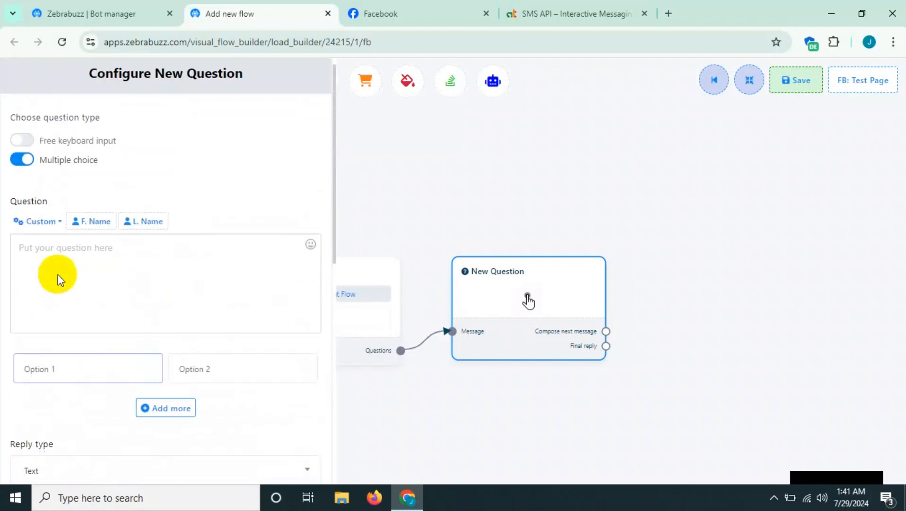
- Set the question type to Free keyboard input and enter the question "What is your name?"
click(28, 143)
scroll(170, 178, down, 2)
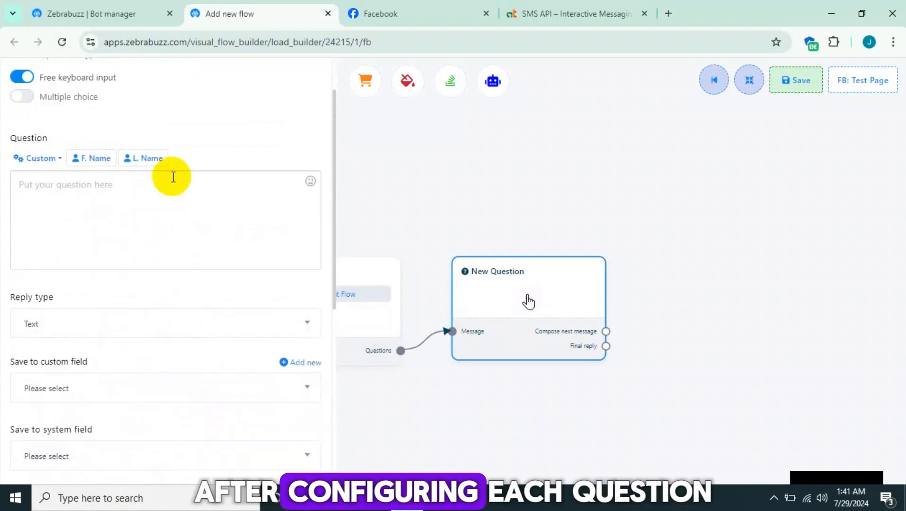
click(106, 184)
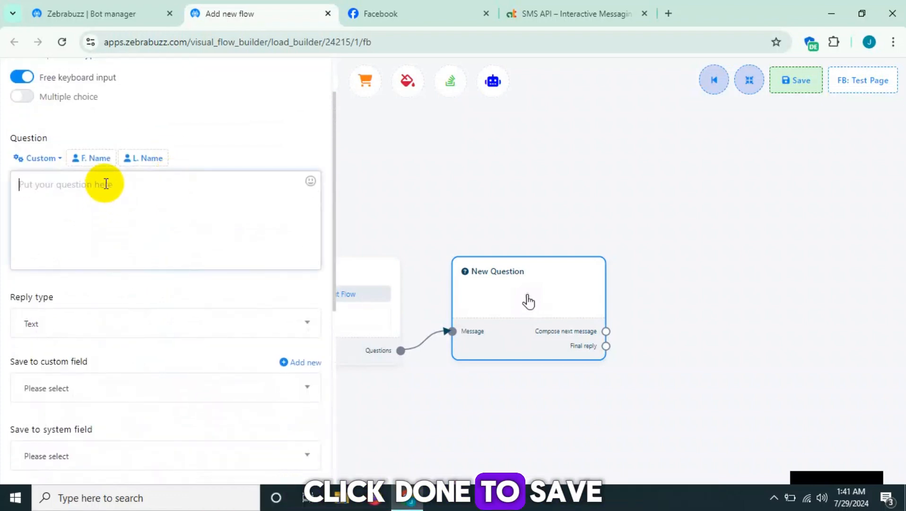
text(Wha)
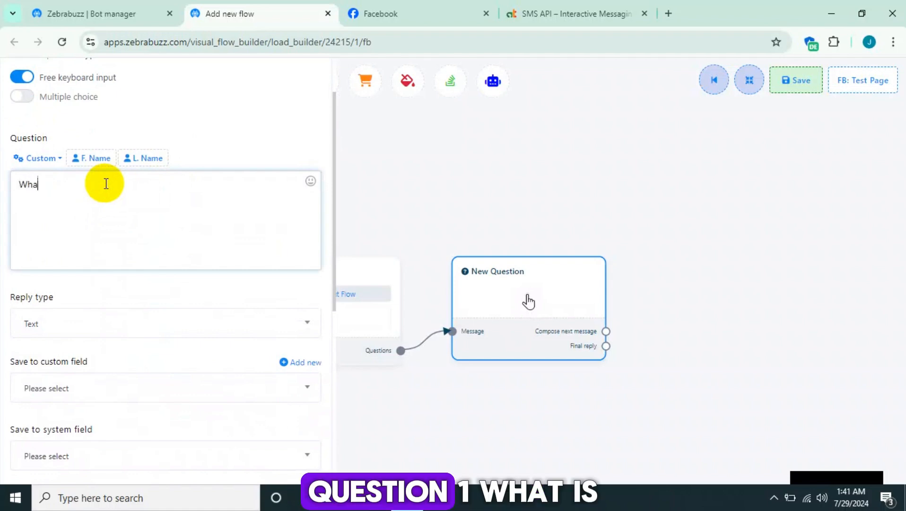
text(t is yo)
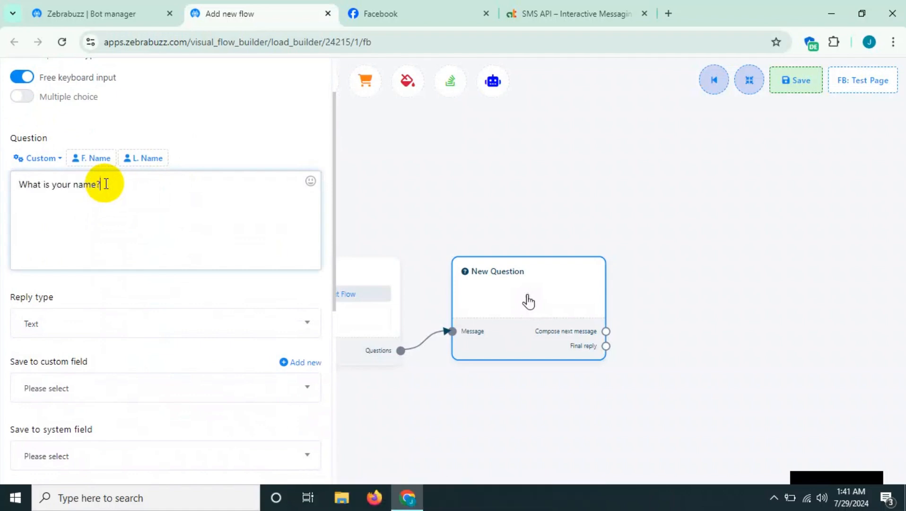
text(ur name?)
- Examine the reply types available for the name question, keeping Text selected
scroll(95, 194, down, 2)
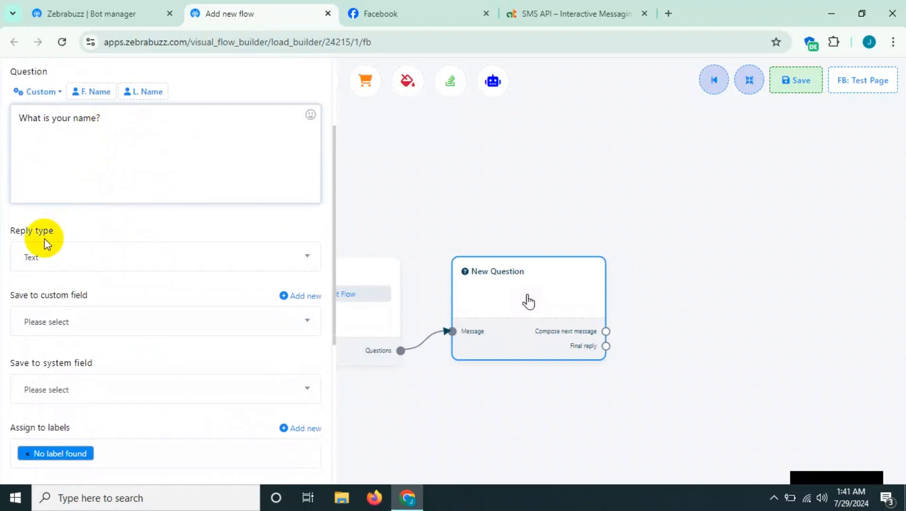
click(63, 261)
click(62, 260)
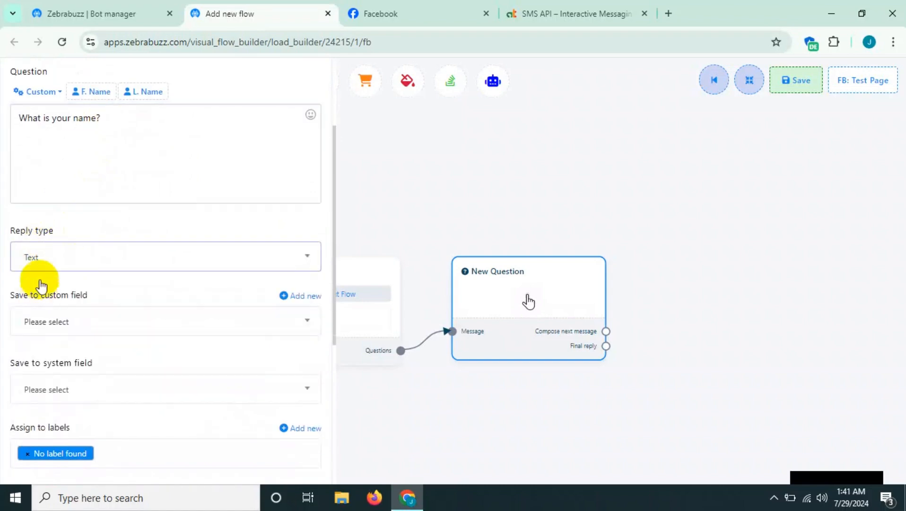
scroll(42, 268, down, 1)
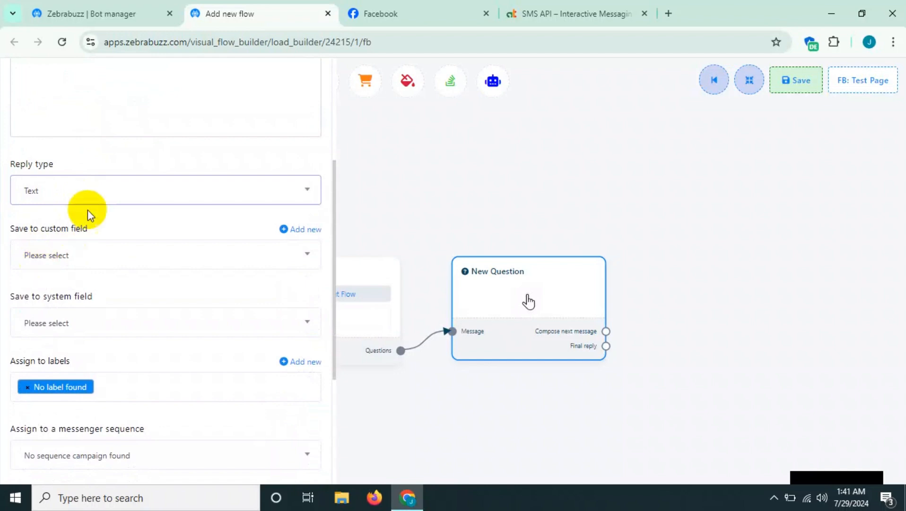
click(84, 185)
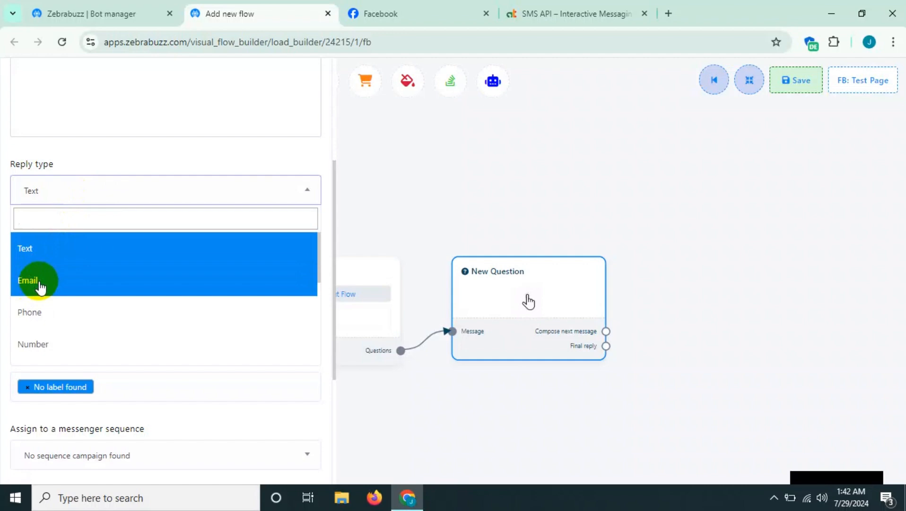
click(78, 194)
- Examine the name question's remaining settings: skip button text, messenger sequence, email/phone sequence and label assignment
scroll(60, 201, down, 3)
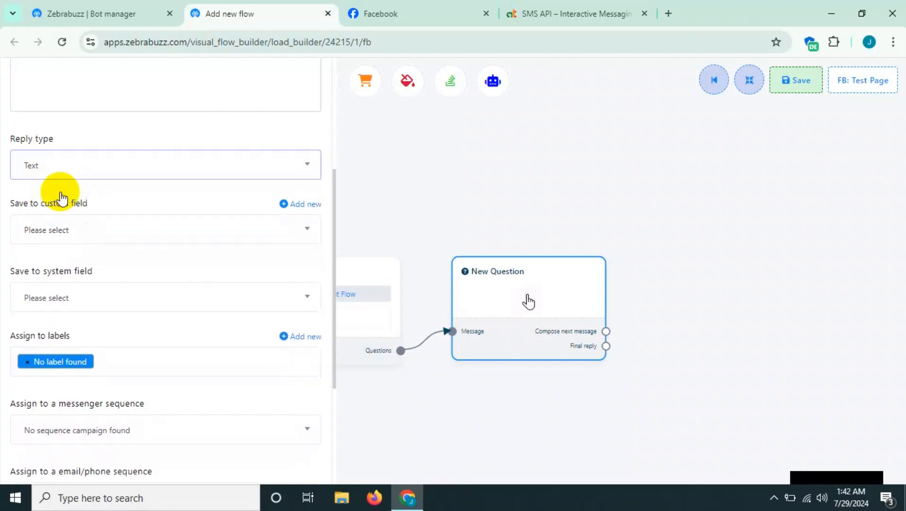
scroll(50, 208, down, 6)
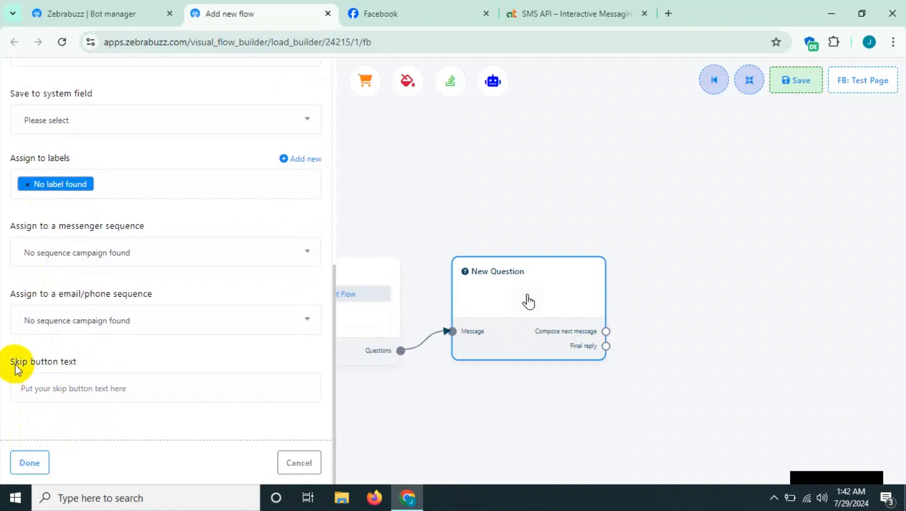
drag(13, 358, 89, 355)
click(108, 362)
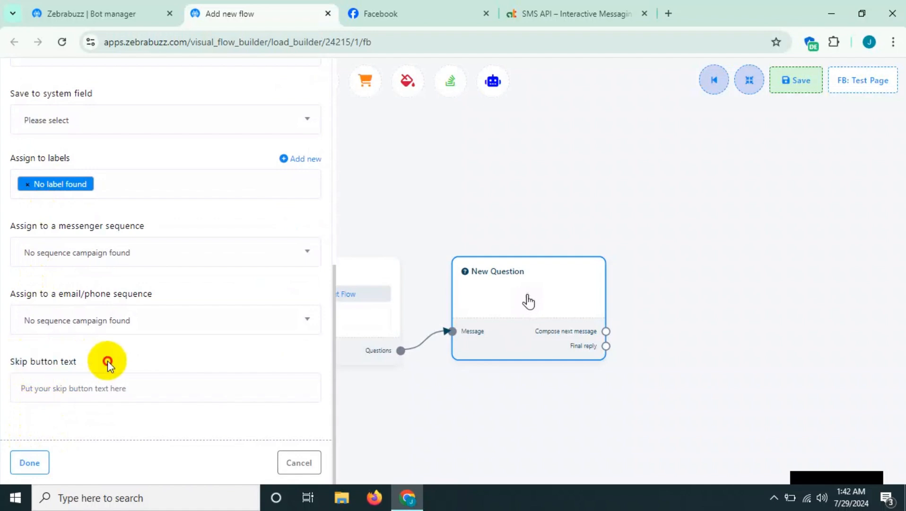
drag(28, 362, 88, 362)
click(93, 362)
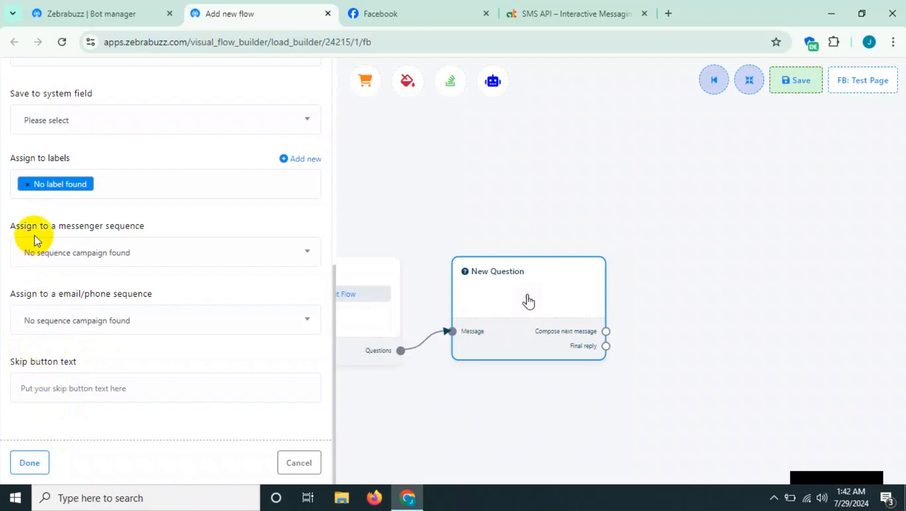
drag(44, 224, 148, 235)
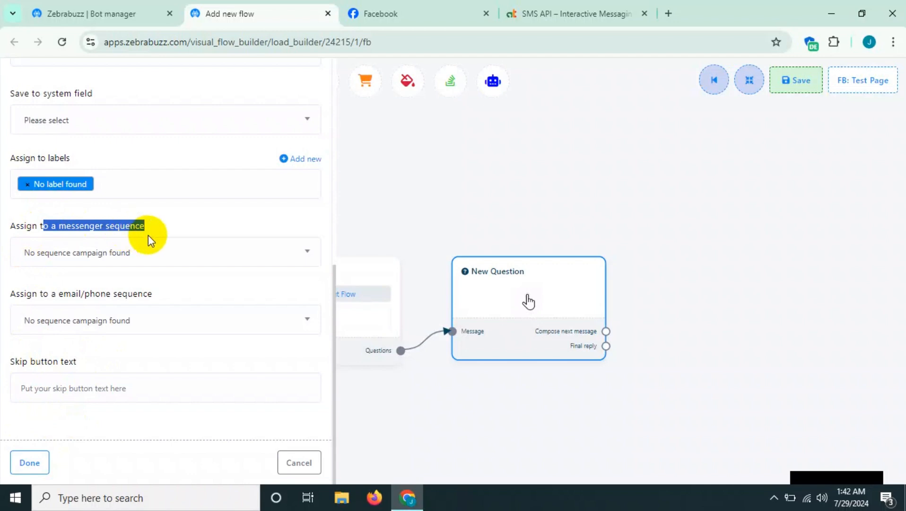
click(156, 229)
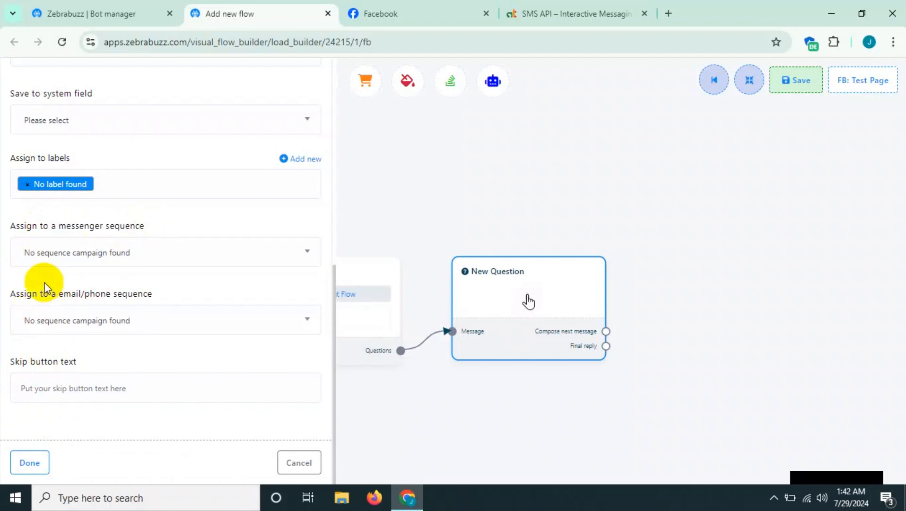
drag(24, 293, 148, 299)
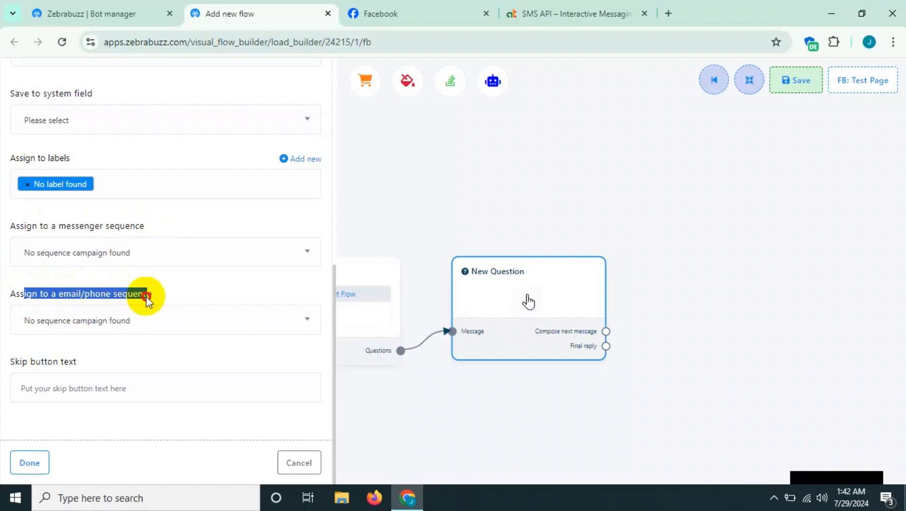
click(151, 282)
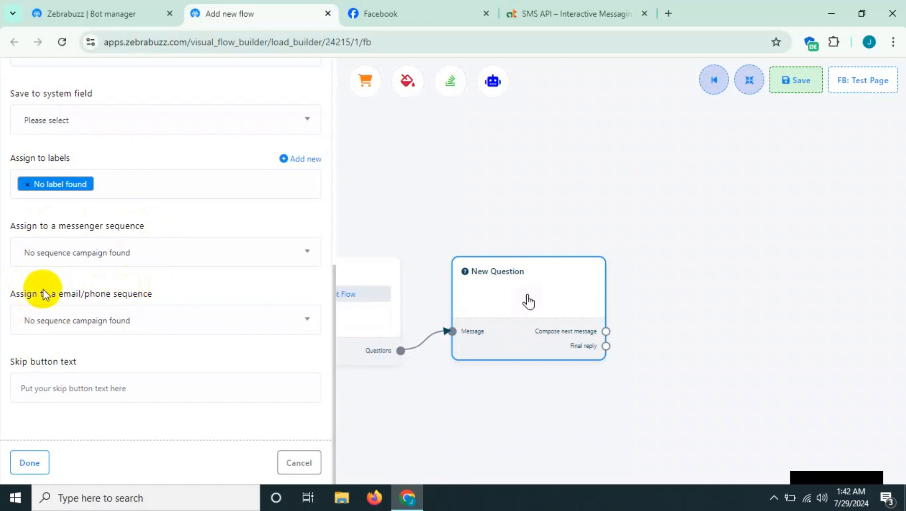
scroll(66, 303, up, 2)
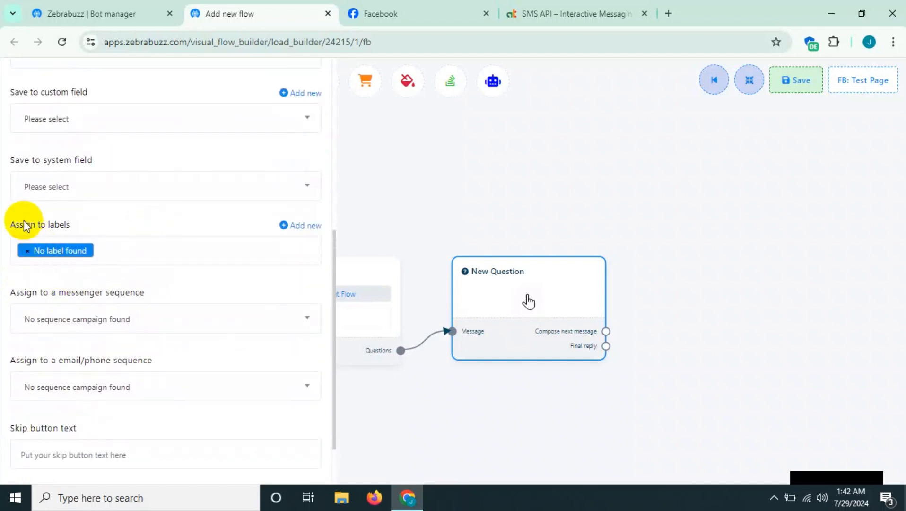
drag(22, 223, 122, 219)
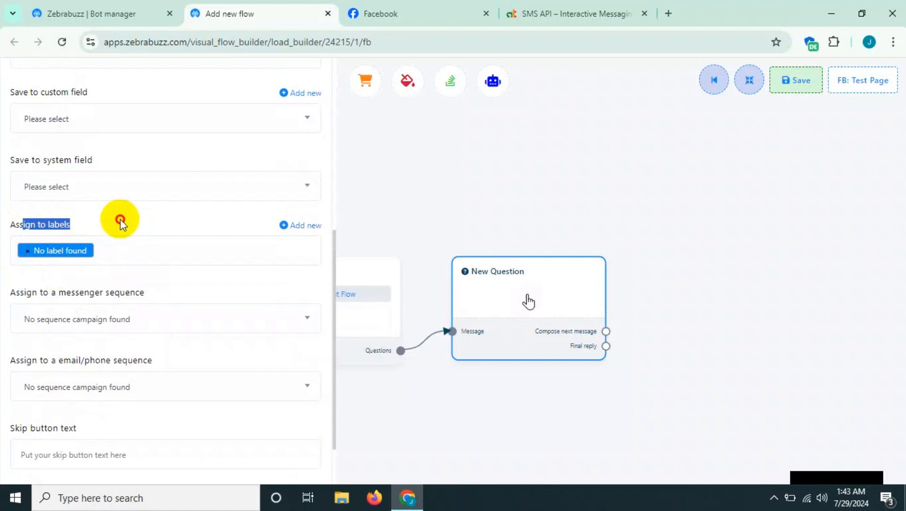
click(120, 219)
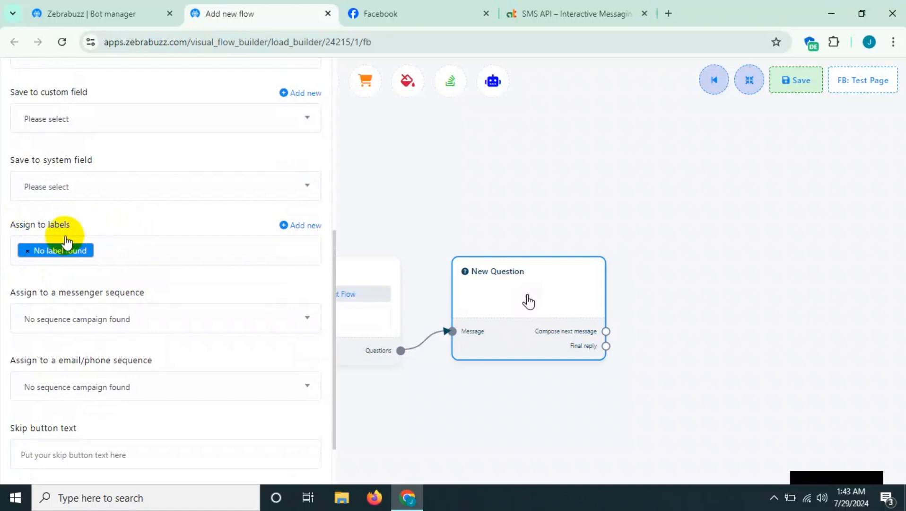
scroll(58, 229, up, 1)
scroll(58, 232, down, 2)
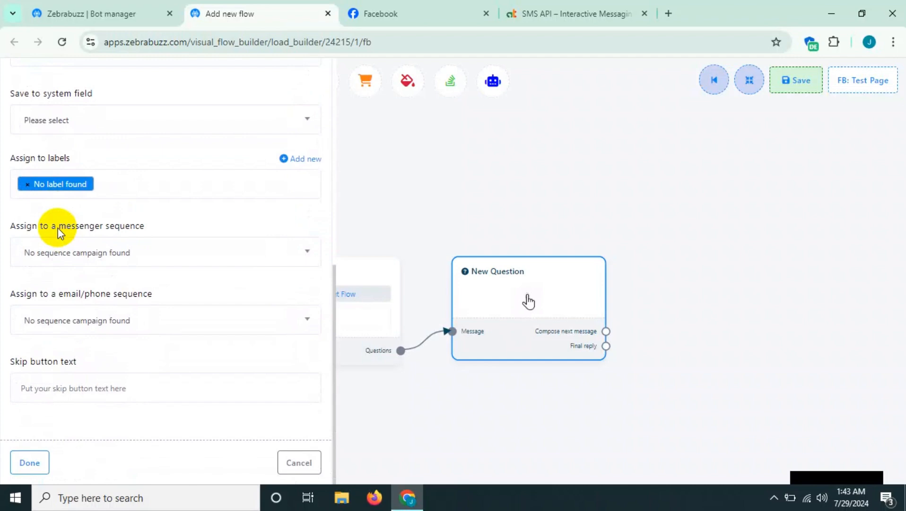
- Save the name question and add a second New Question component from its Compose next message output
click(27, 463)
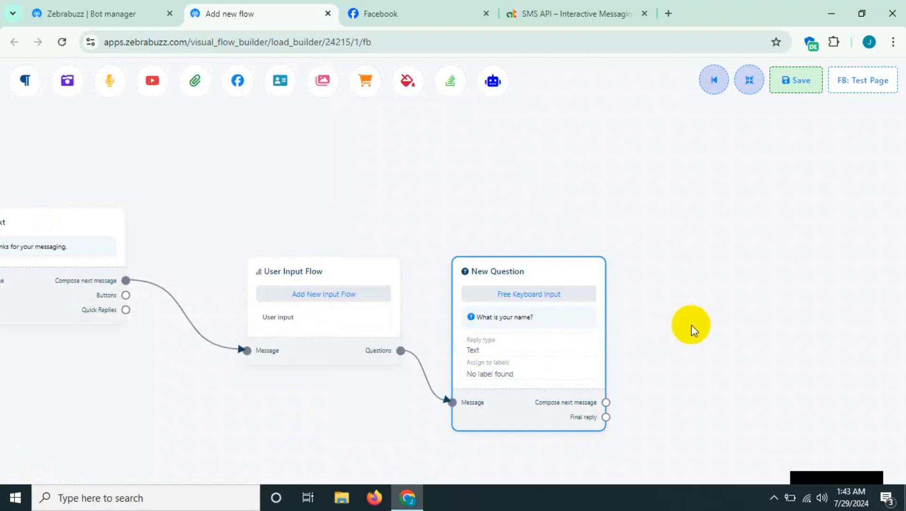
drag(644, 265, 566, 193)
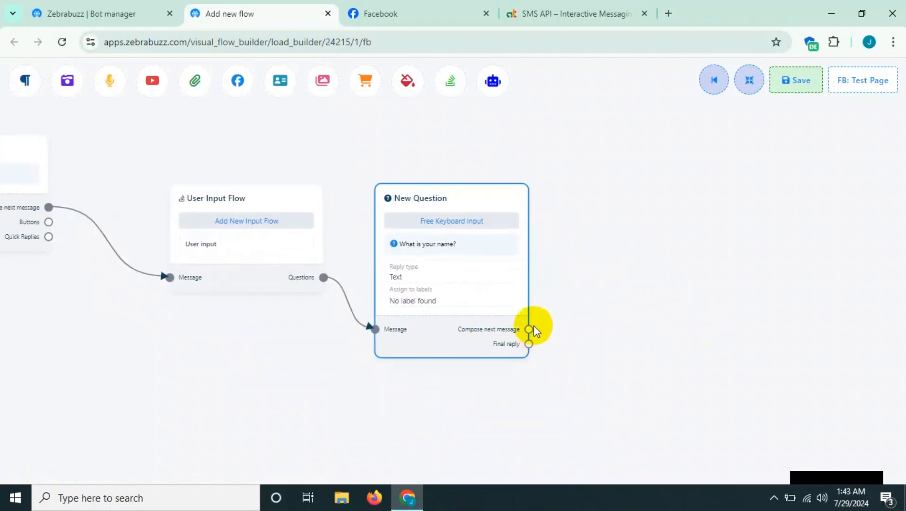
drag(528, 330, 583, 300)
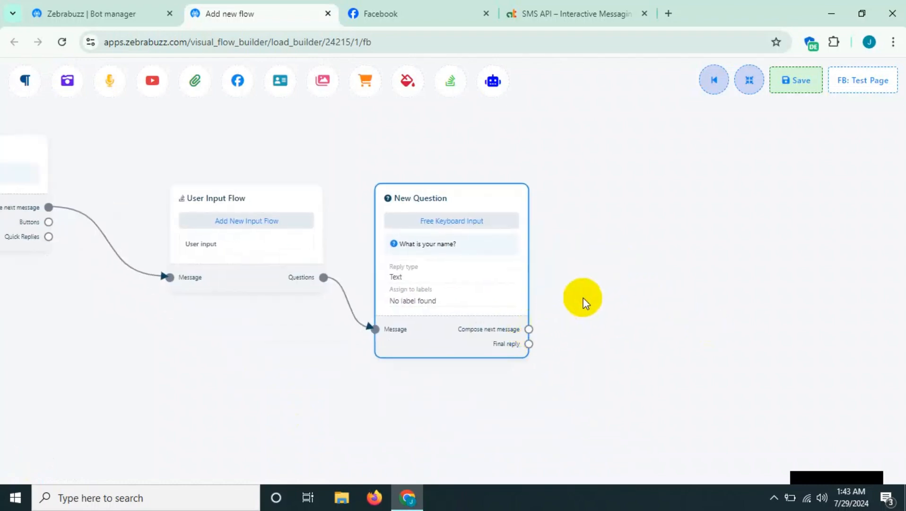
- Set the second question's type to Free keyboard input and enter the question "What is your email?"
click(643, 343)
click(644, 349)
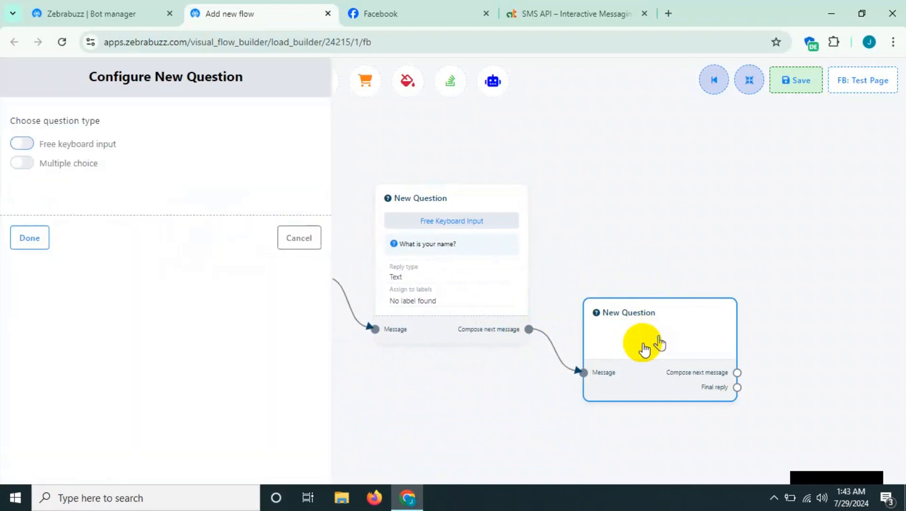
click(24, 145)
click(67, 260)
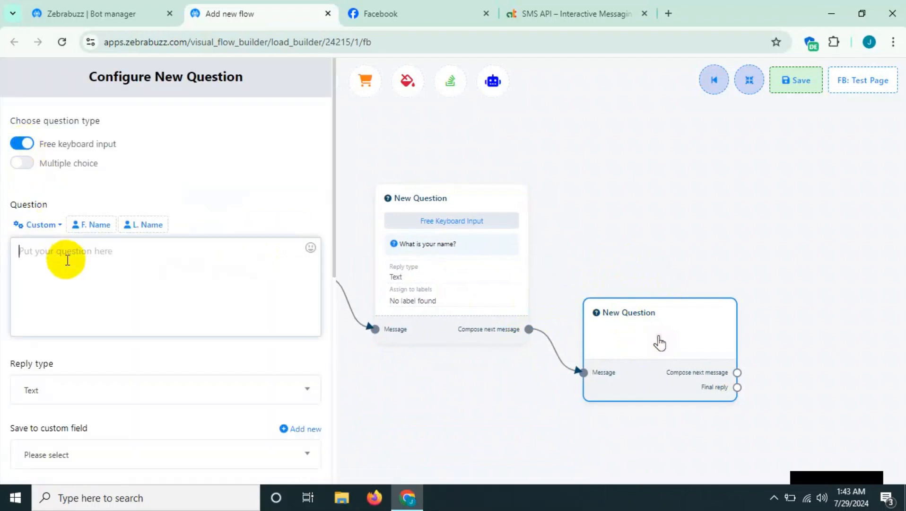
text(W)
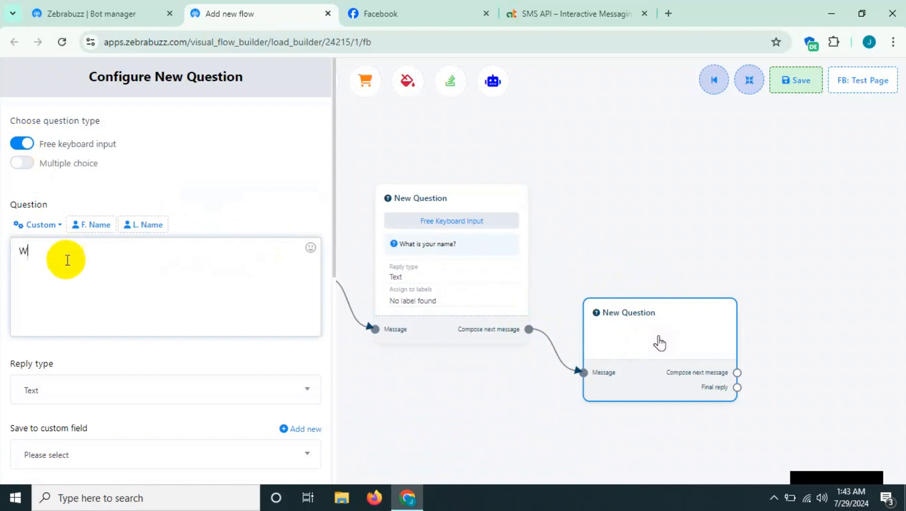
text(hat is your email?)
- Set the email question's reply type to Email, leave the email quick-reply unattached, and save the question
scroll(62, 275, down, 4)
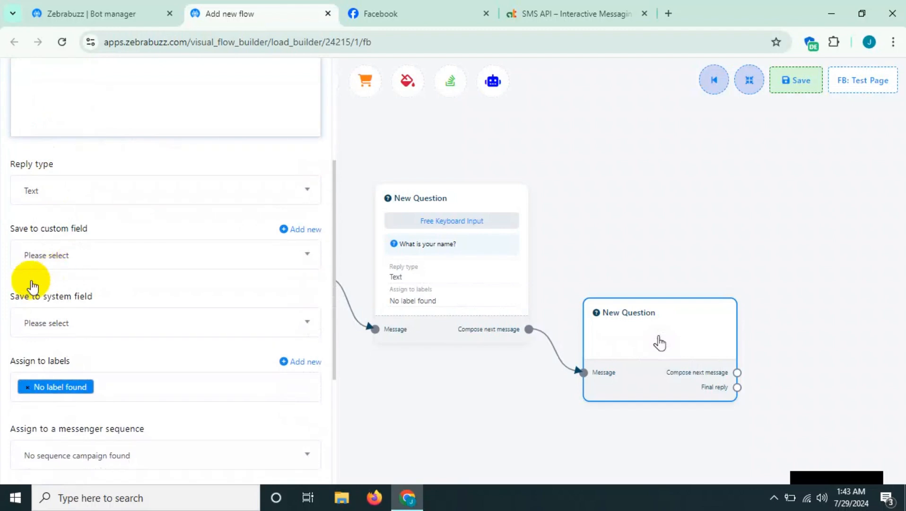
click(63, 196)
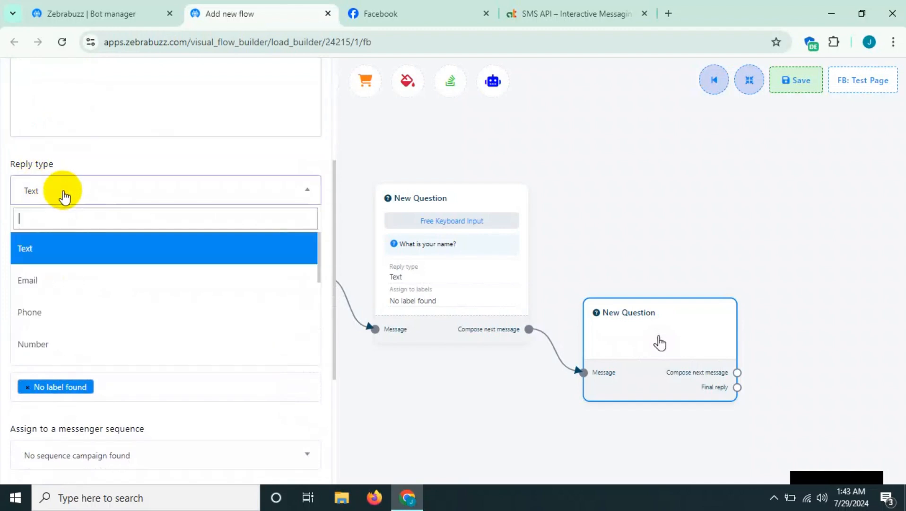
click(36, 279)
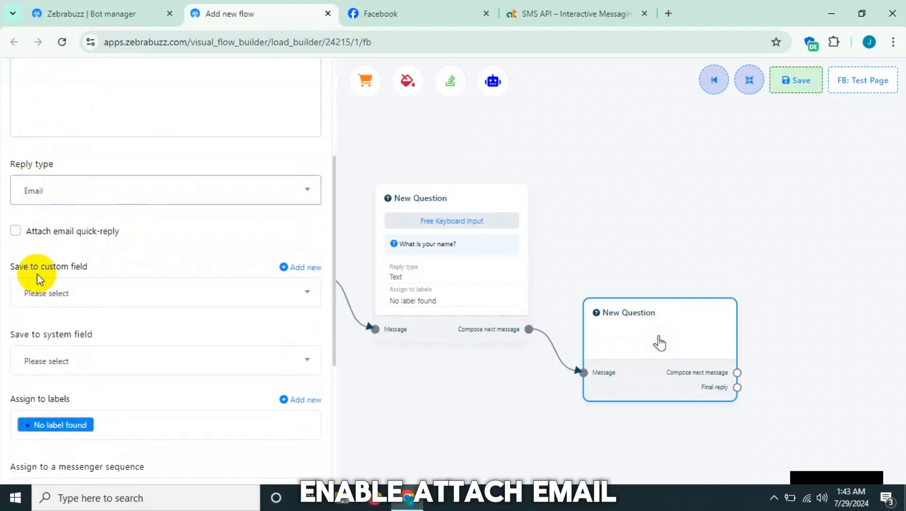
click(16, 230)
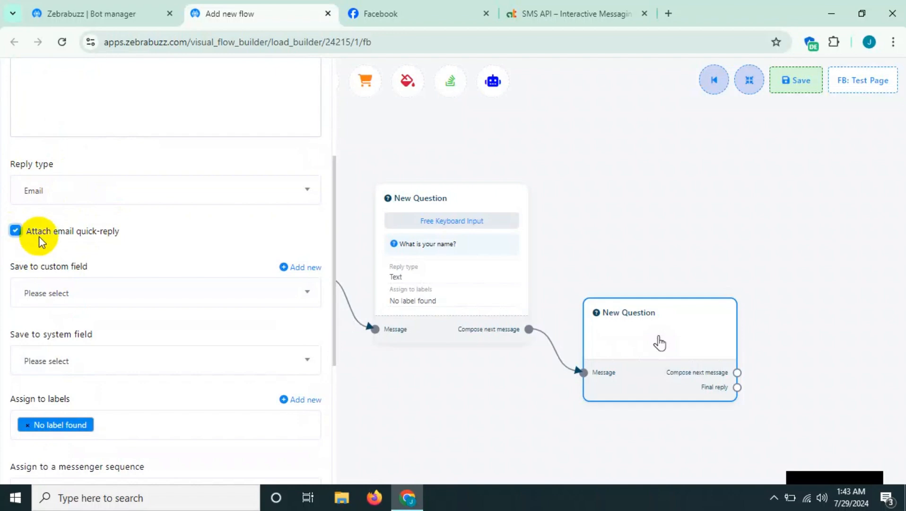
click(14, 231)
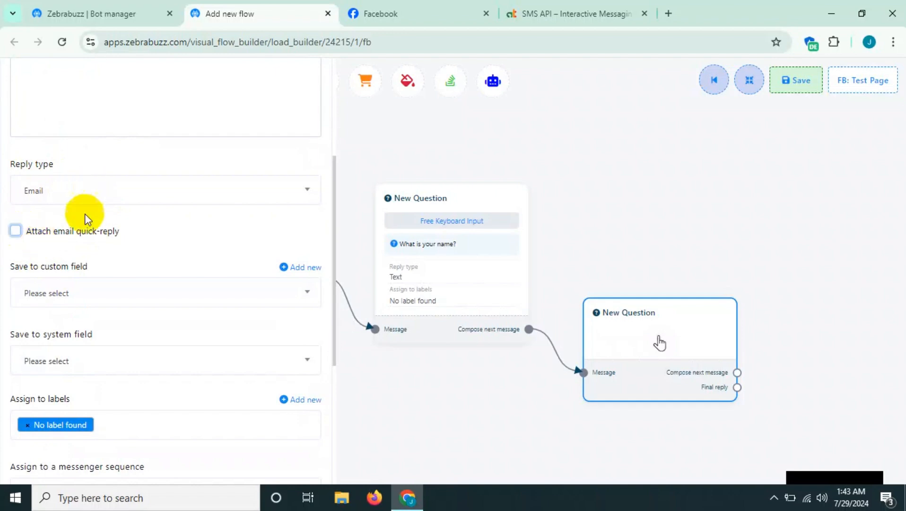
scroll(42, 222, down, 2)
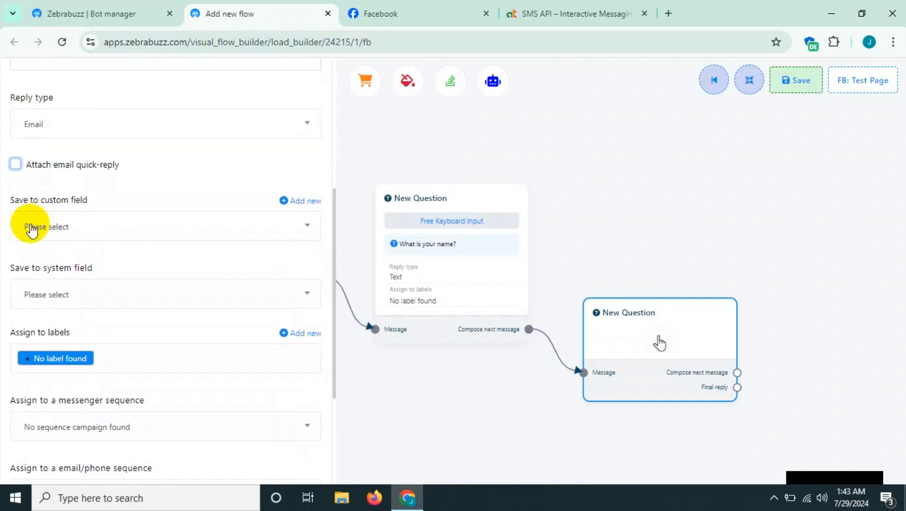
scroll(40, 229, down, 2)
scroll(40, 232, down, 3)
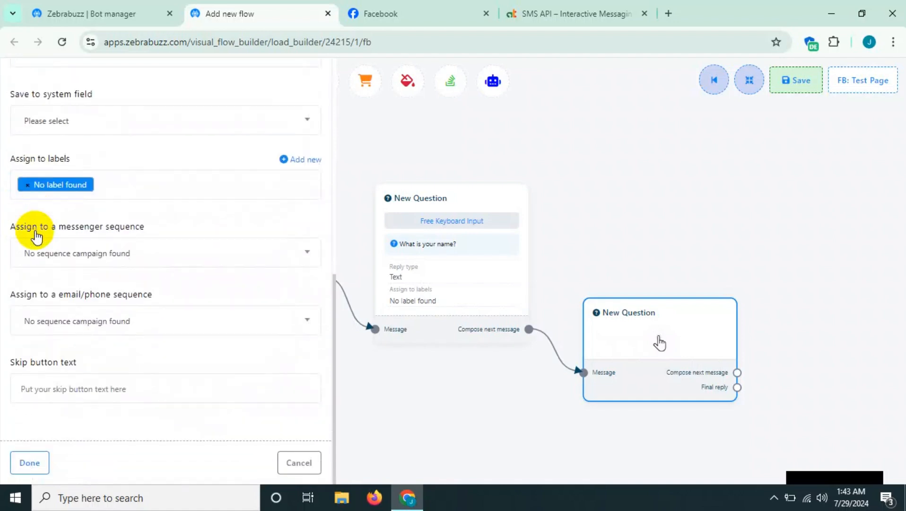
click(35, 466)
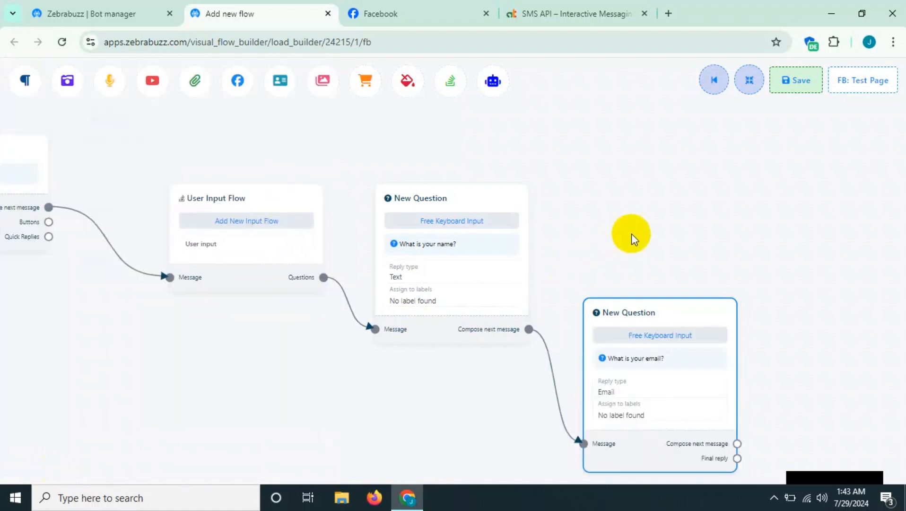
- Move the email question closer to the name question and add a third New Question from its Compose next message output
drag(631, 234, 459, 180)
drag(545, 263, 523, 192)
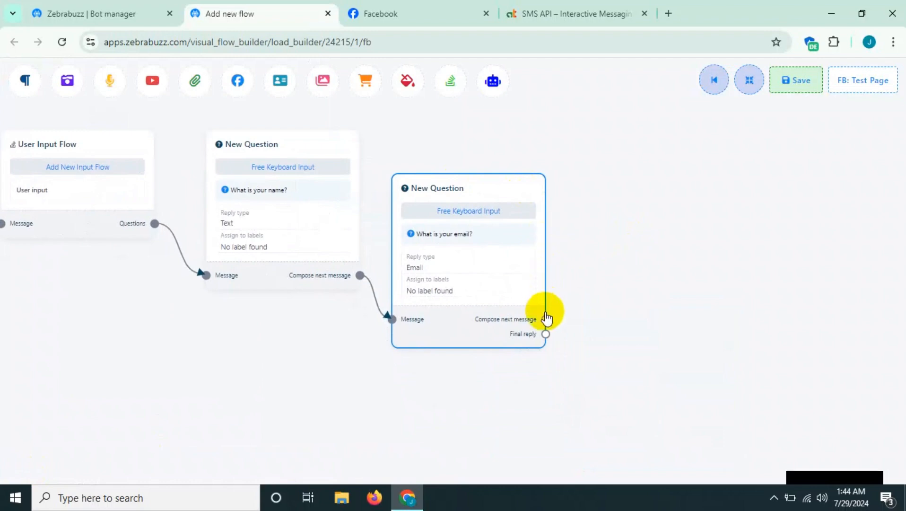
drag(545, 320, 591, 297)
- Set the third question's type to Free keyboard input and enter the question "What is your phone number?"
double_click(649, 339)
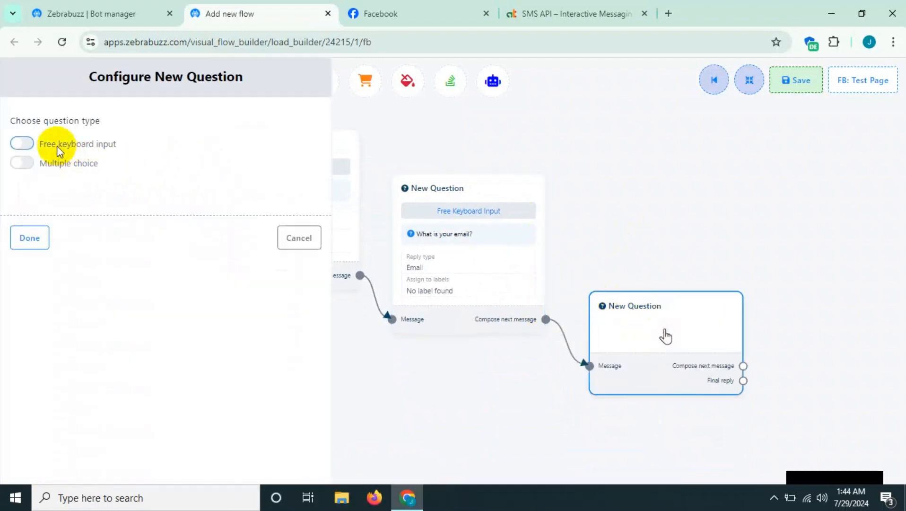
click(28, 142)
click(116, 250)
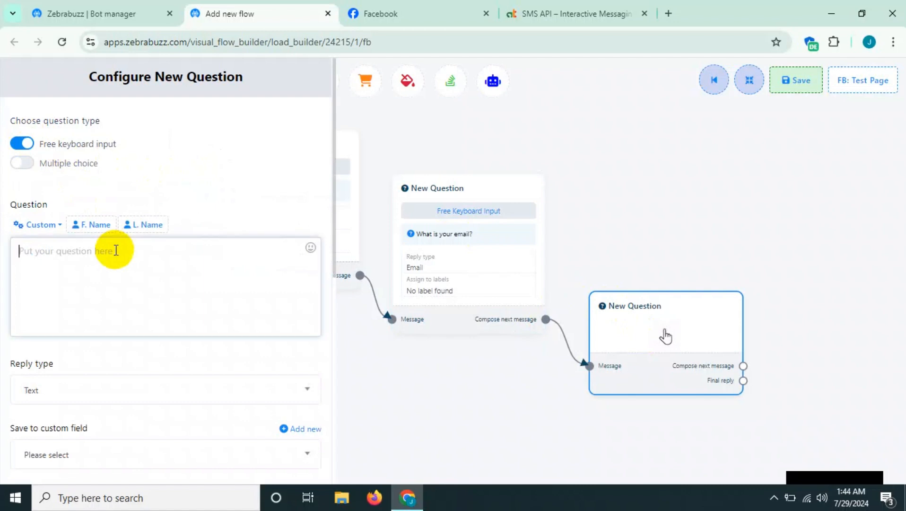
text(What)
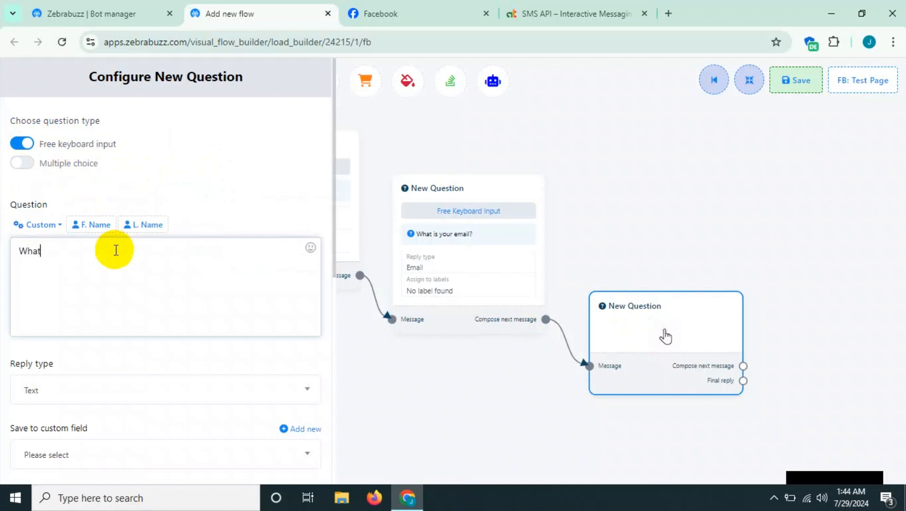
text( is you)
text(r )
text(m)
text(phone)
text( number?)
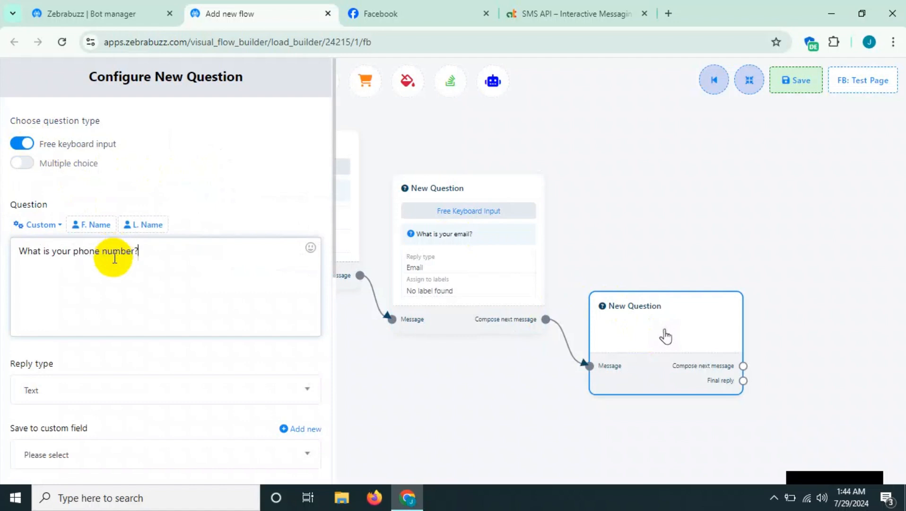
- Set the phone question's reply type to Phone, leave the phone quick-reply unattached, and save the question
scroll(107, 269, down, 3)
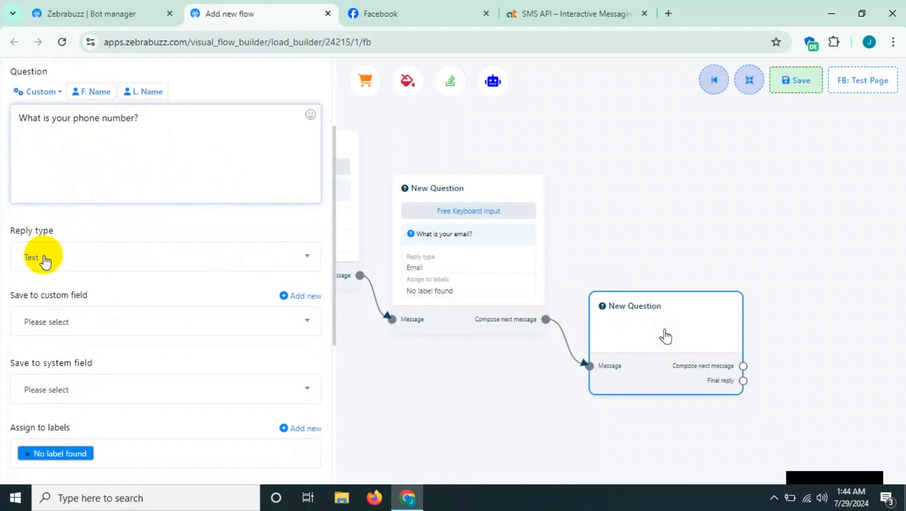
click(41, 258)
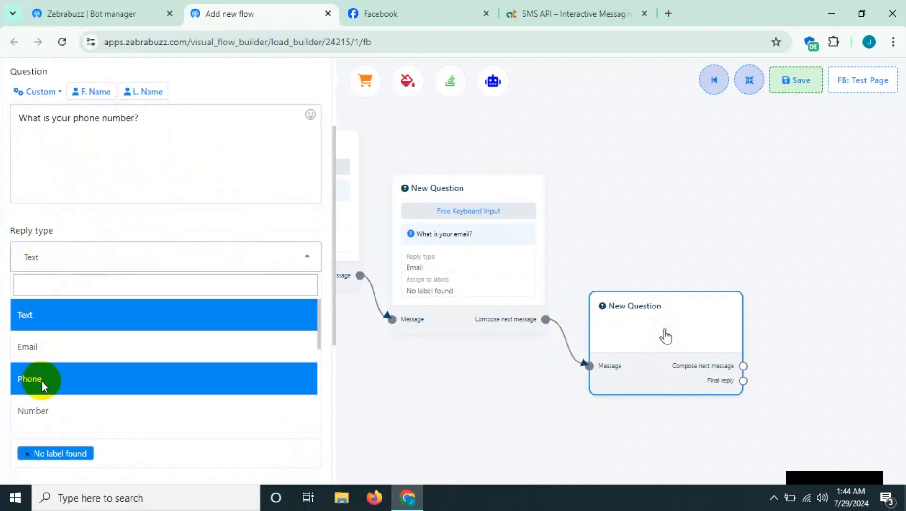
click(41, 380)
scroll(43, 216, down, 2)
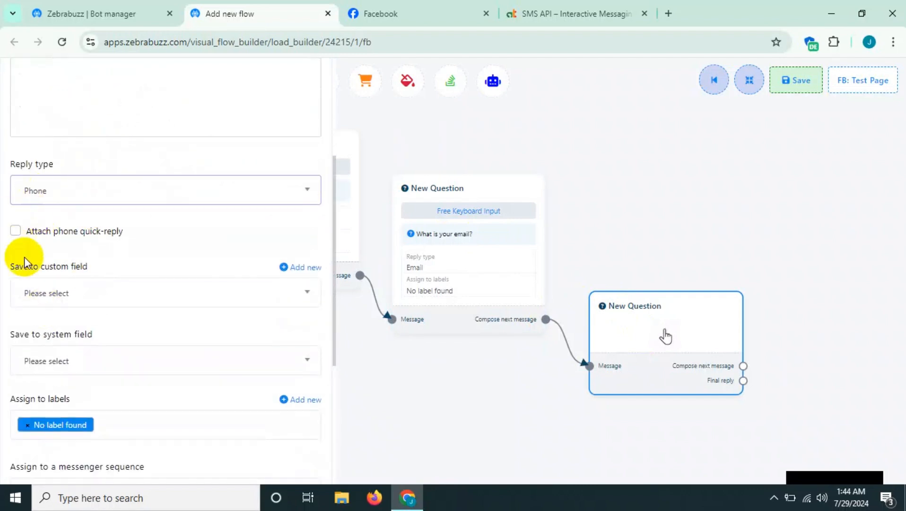
click(16, 231)
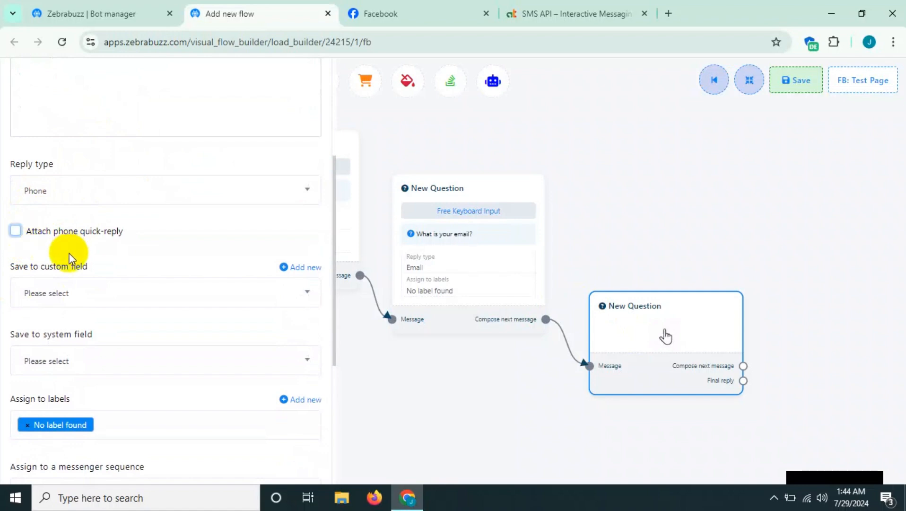
scroll(56, 251, down, 5)
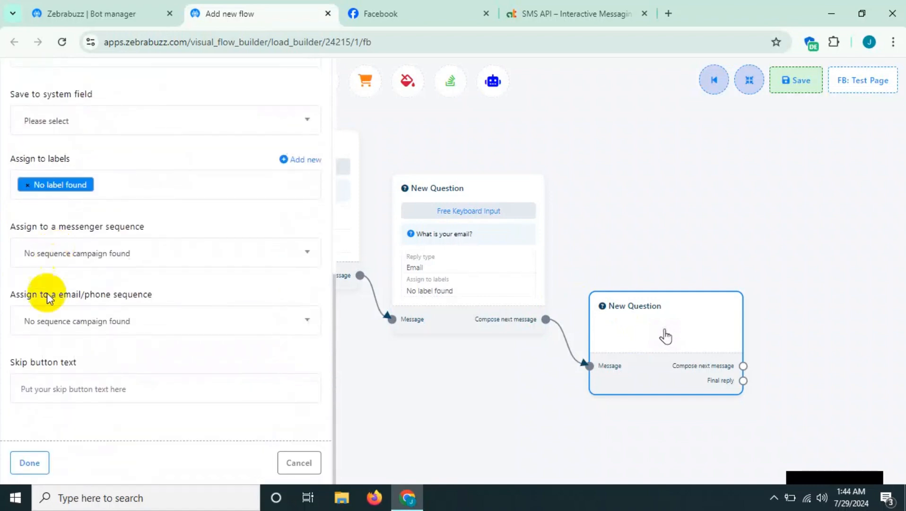
click(30, 457)
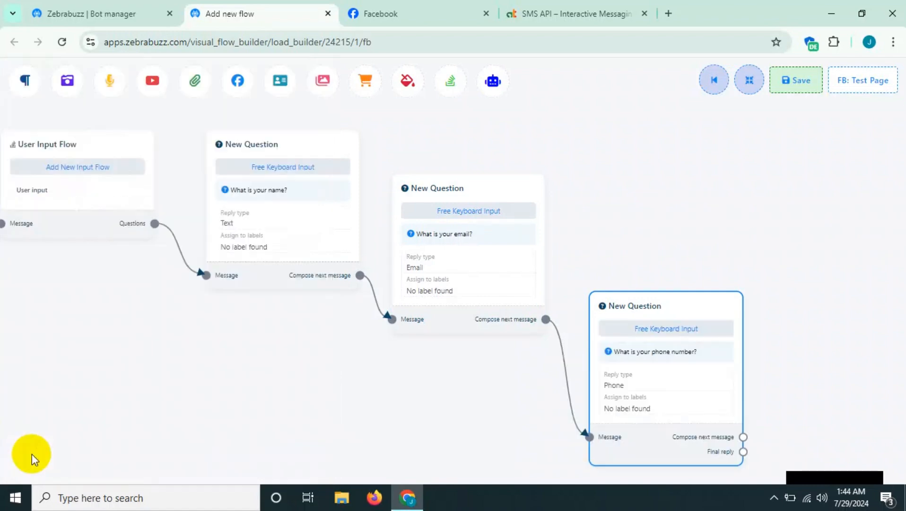
- Move the phone question slightly up and add a fourth New Question from its Compose next message output
drag(603, 233, 417, 204)
drag(496, 263, 495, 235)
drag(539, 370, 590, 329)
- Set the fourth question's type to Multiple choice and enter the question "Please chosee anyone"
click(667, 373)
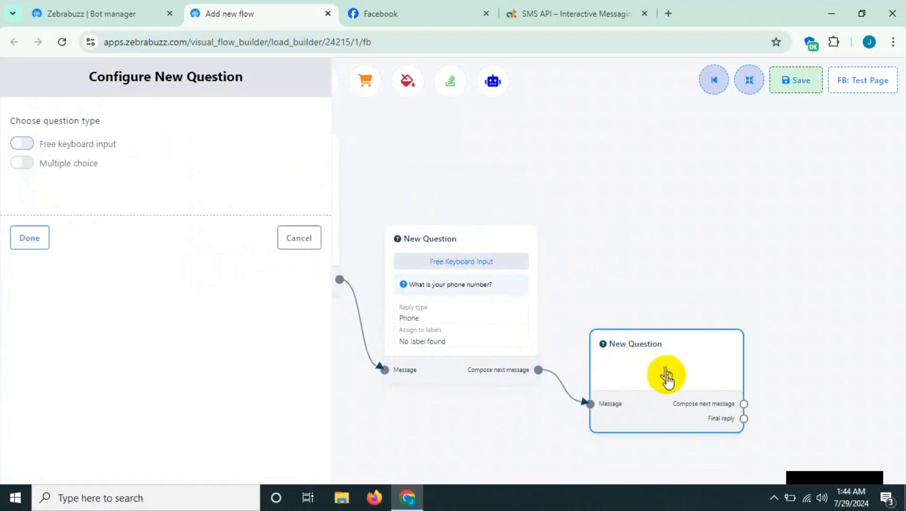
click(21, 163)
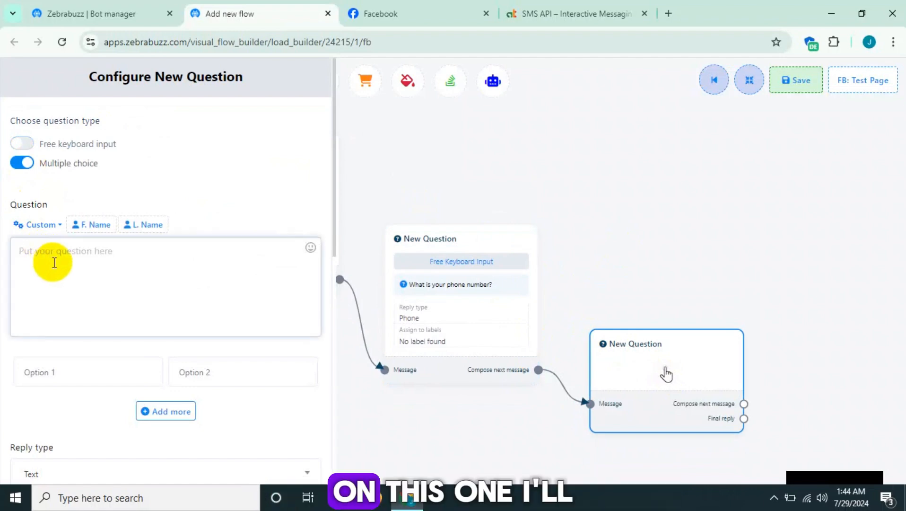
text(P)
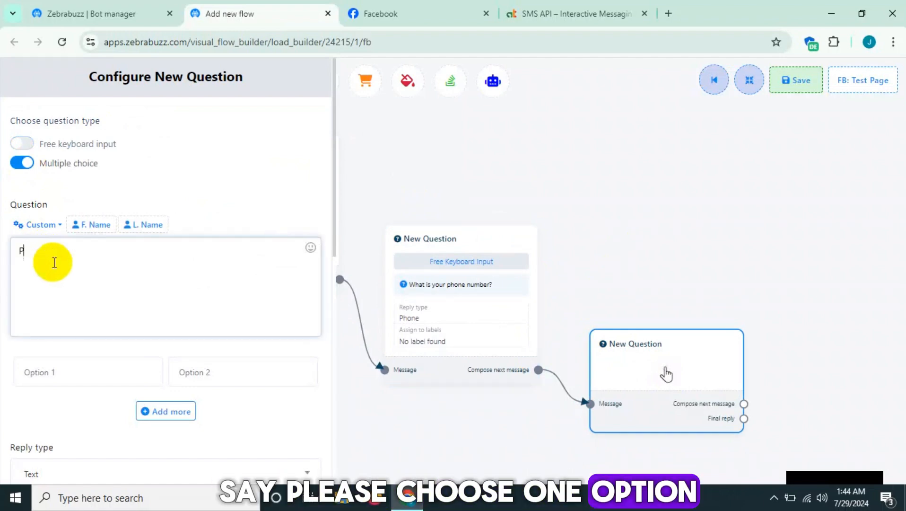
text(lea)
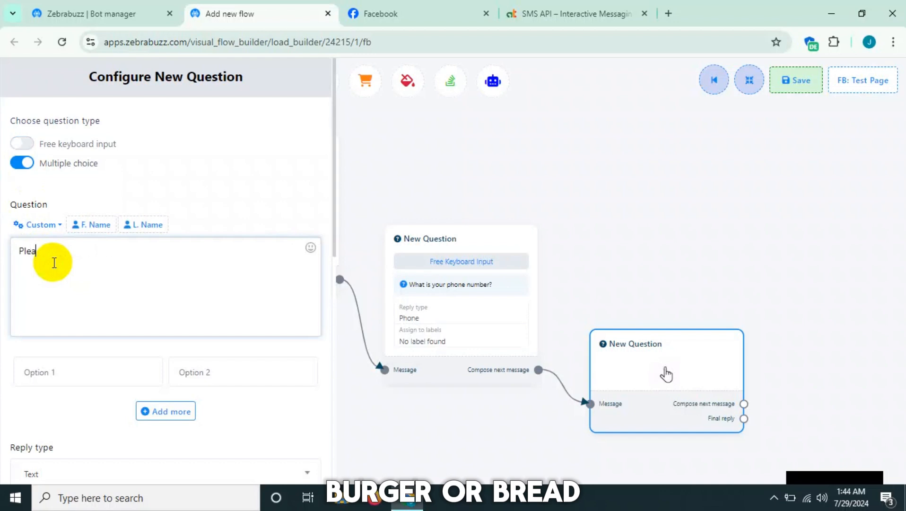
text(se chosee an)
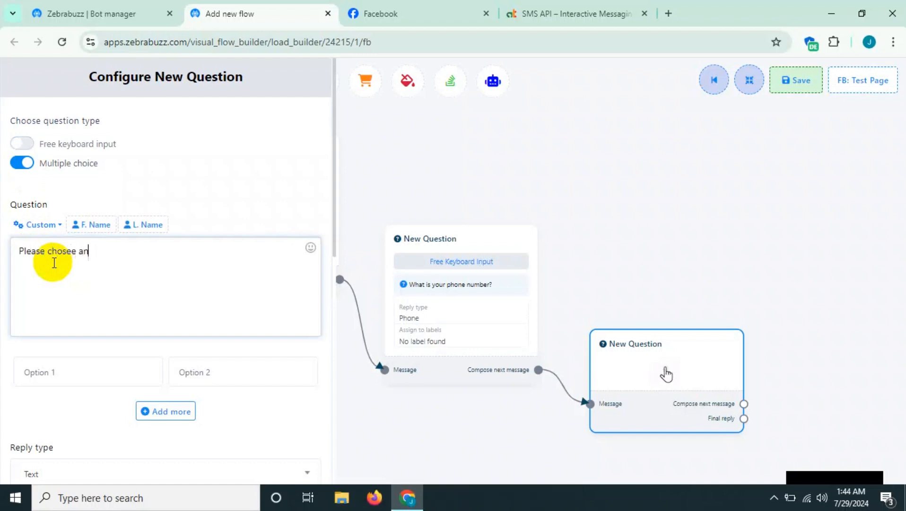
text(yone)
- Fill in the multiple-choice answers with "burger" as option 1 and "breed" as option 2
scroll(105, 344, down, 1)
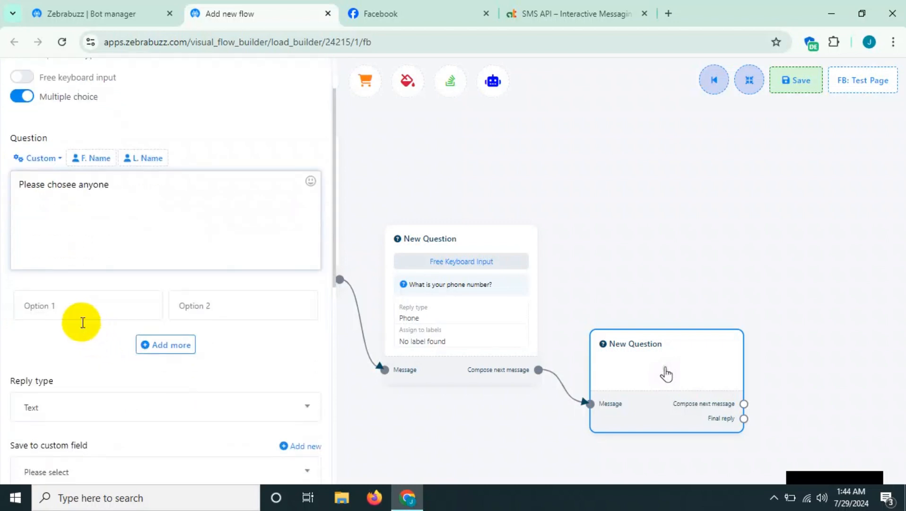
click(82, 308)
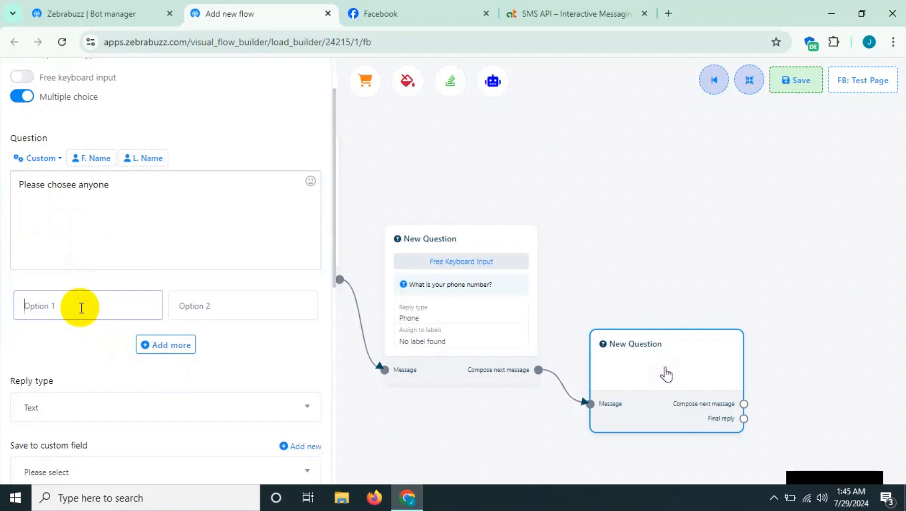
text(burger)
click(193, 309)
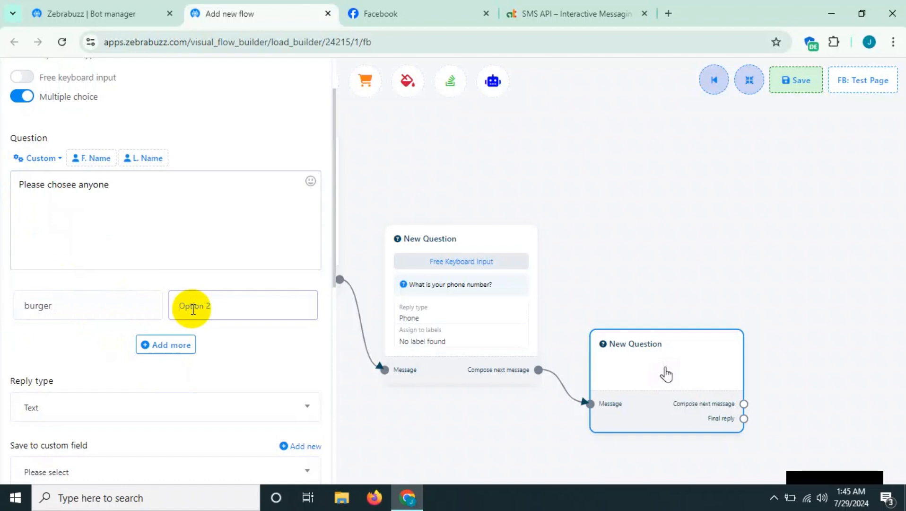
text(bread)
key(BackSpace)
key(BackSpace)
text(ed)
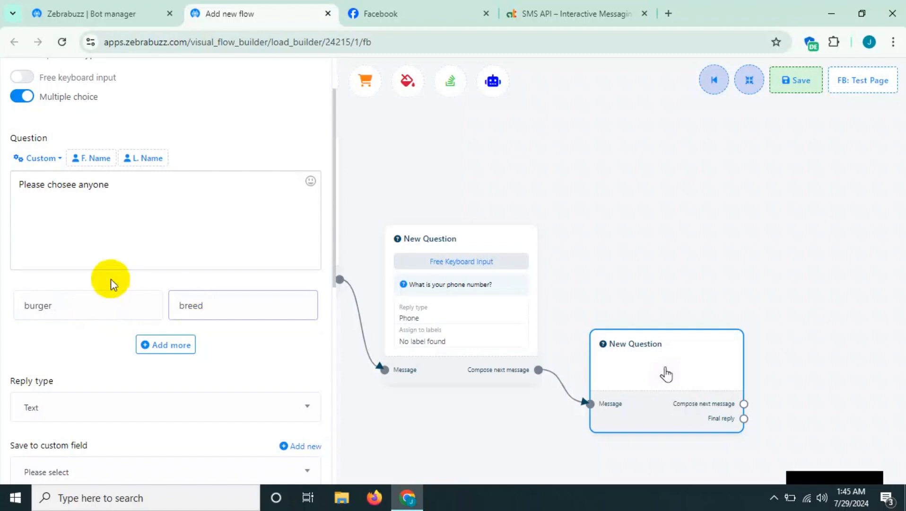
- Examine the reply types available for the multiple-choice question, keeping Text selected
scroll(112, 284, down, 3)
click(56, 275)
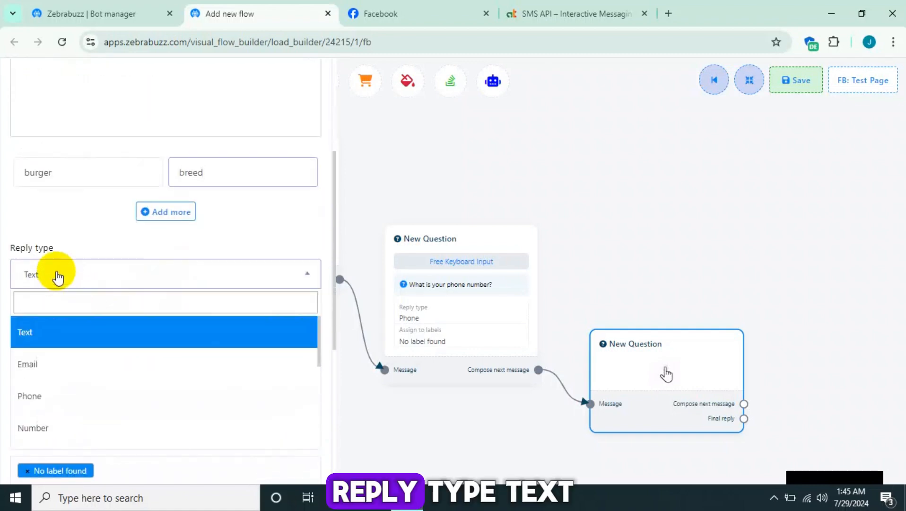
scroll(61, 334, down, 4)
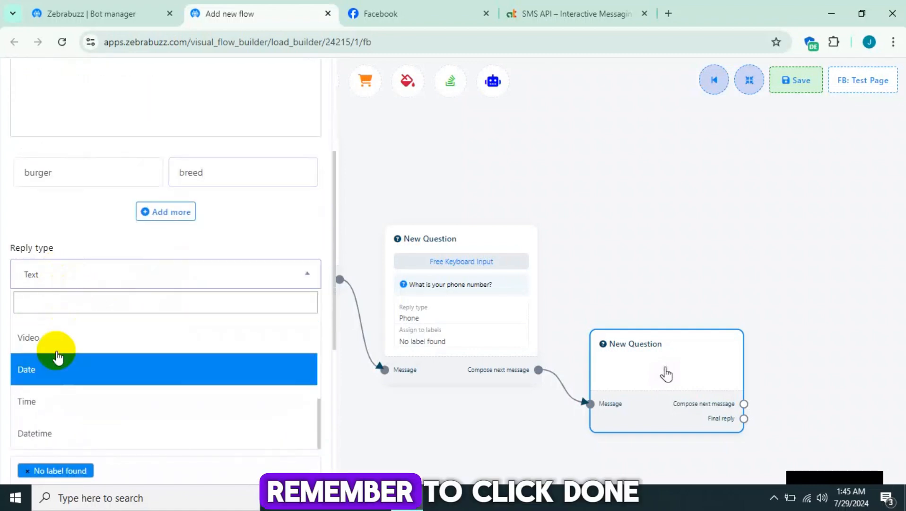
scroll(56, 358, up, 4)
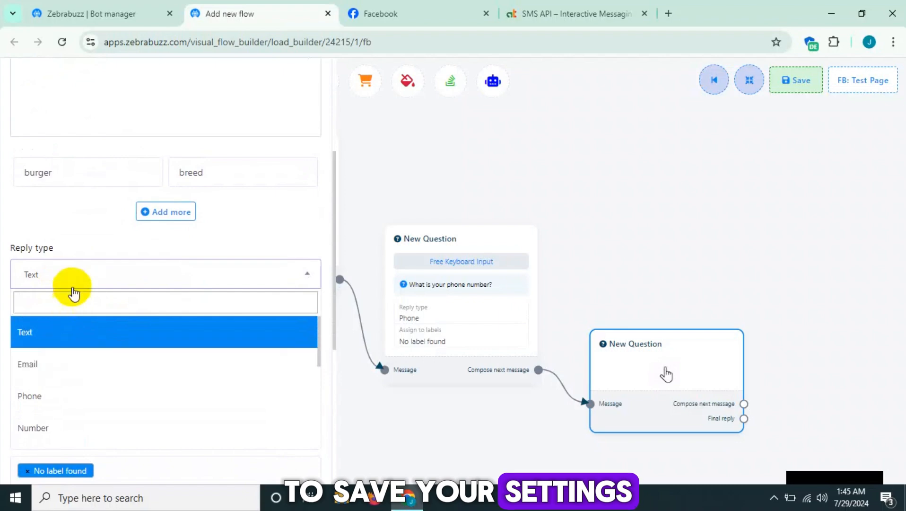
click(72, 279)
scroll(68, 250, up, 4)
scroll(33, 236, down, 3)
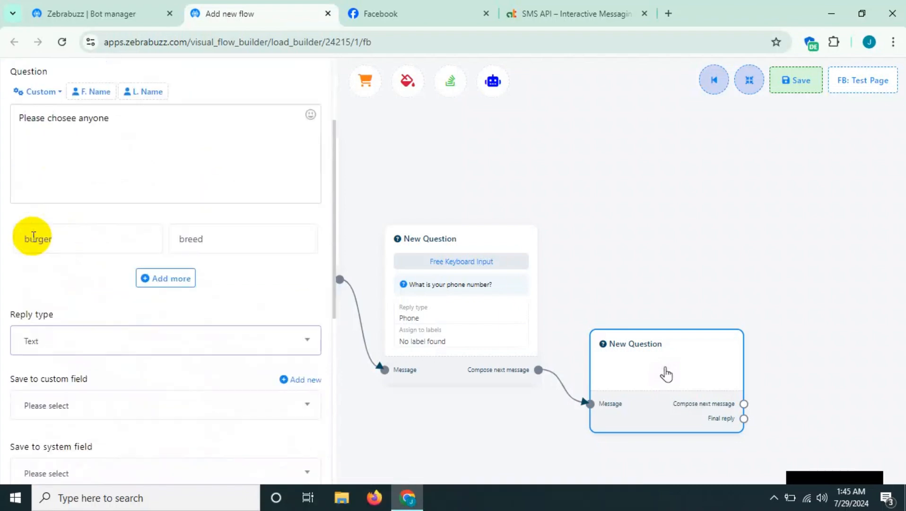
- Confirm the multiple-choice question's settings and move its block up beside the phone question
scroll(43, 256, down, 8)
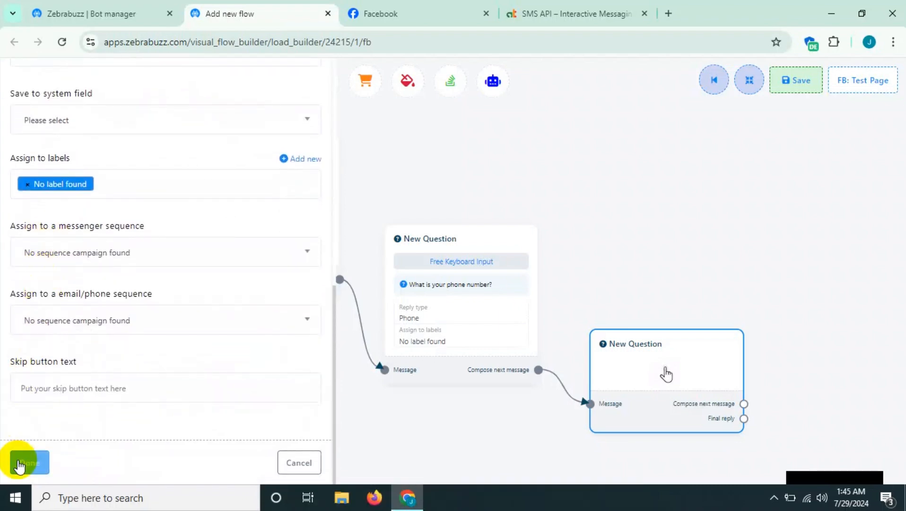
click(18, 463)
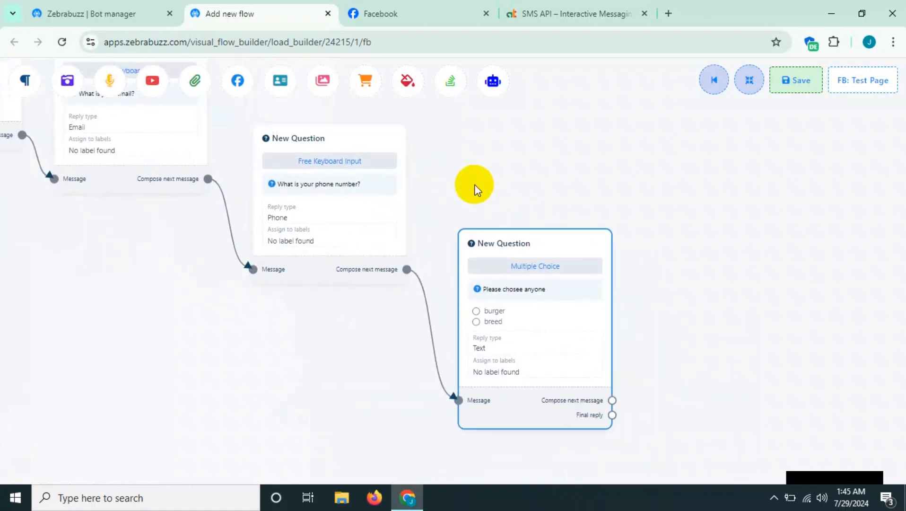
drag(563, 249, 544, 169)
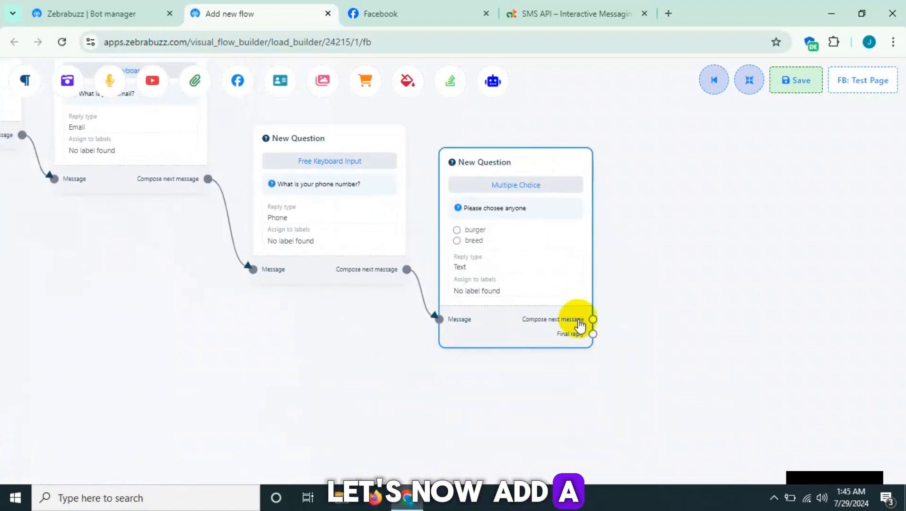
- Add a Text block from the multiple-choice question's Final reply output with the message "Thanks for your all the information." and save the flow
drag(595, 337, 654, 293)
click(674, 310)
double_click(739, 369)
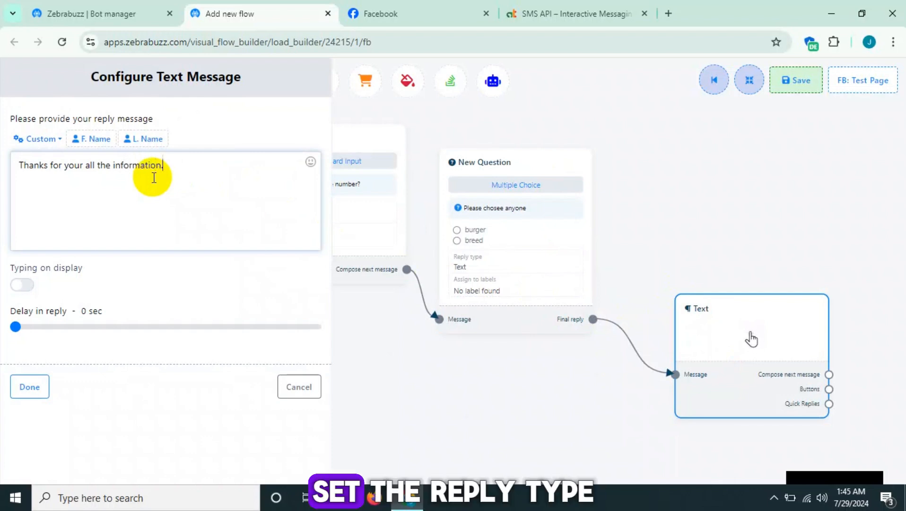
click(29, 387)
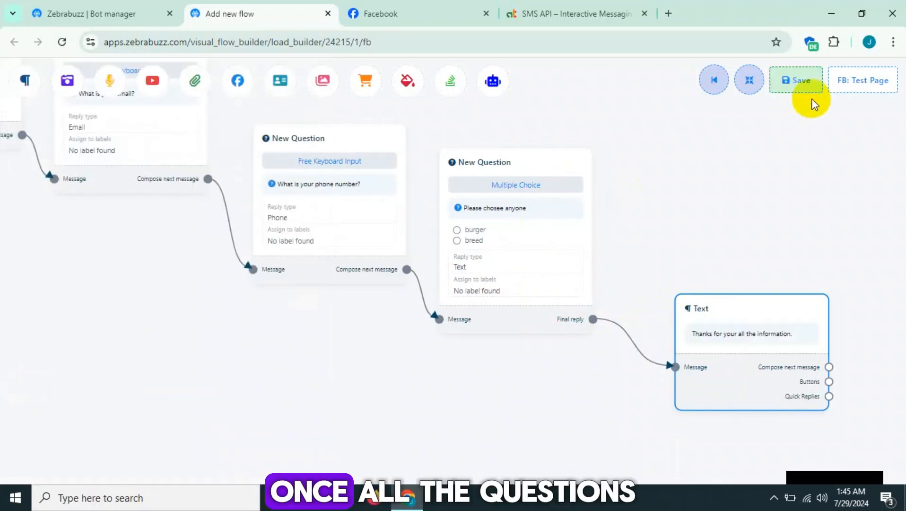
click(792, 86)
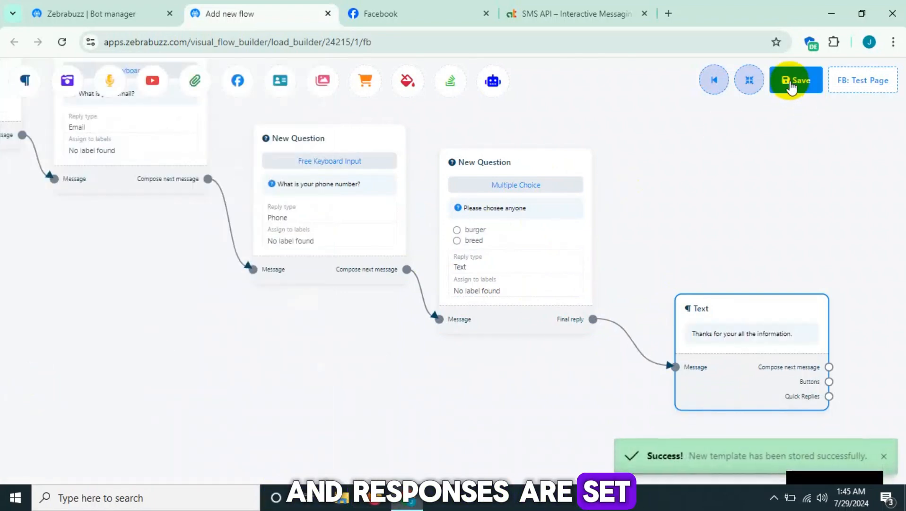
- Open the connected Facebook Test Page and send the keyword "Userinput" in its Messenger chat
click(870, 85)
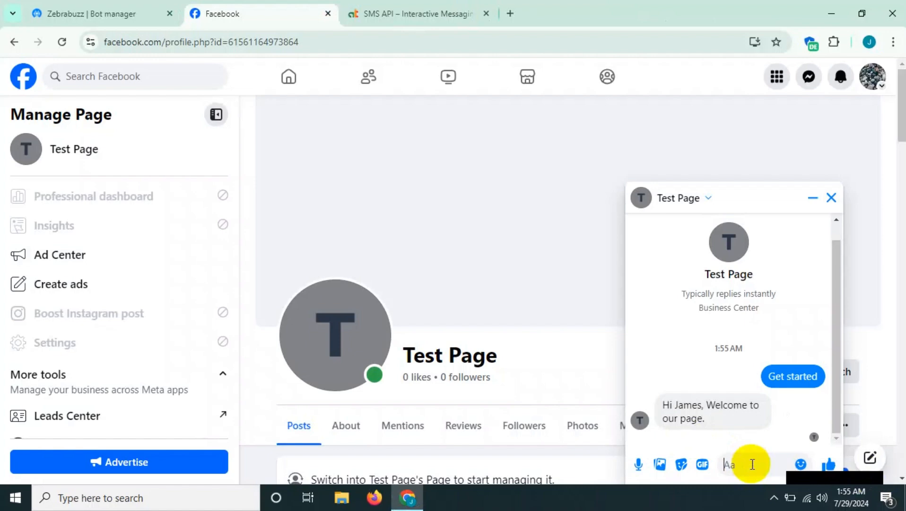
text(Userinput)
key(Return)
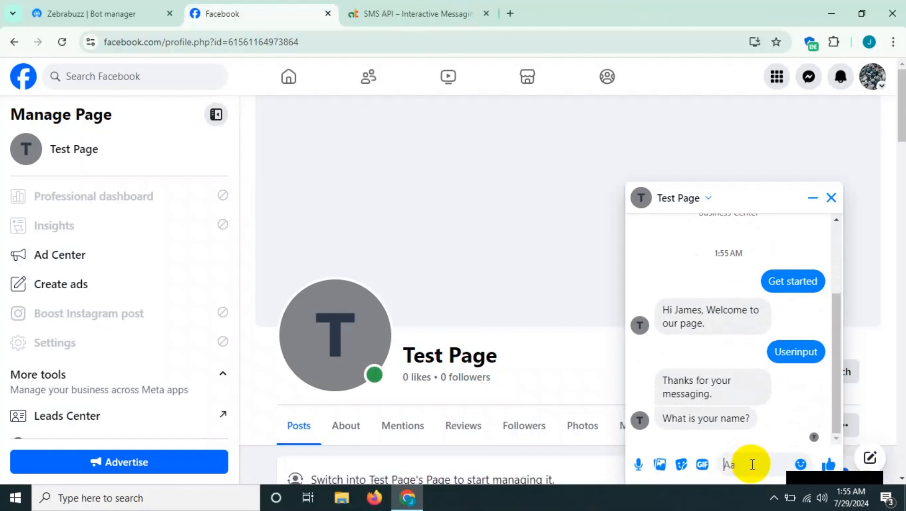
- Answer the bot's first two questions in the chat with the customer's first name and e-mail address
text(james)
key(Return)
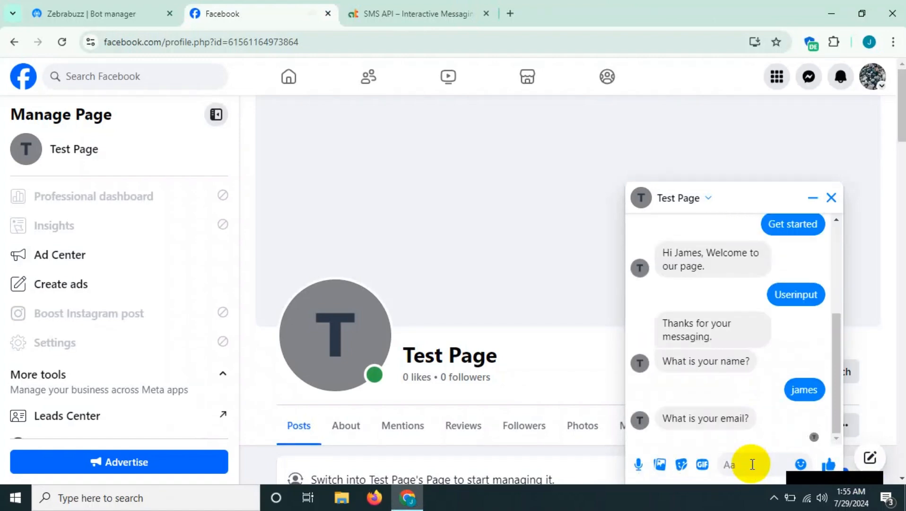
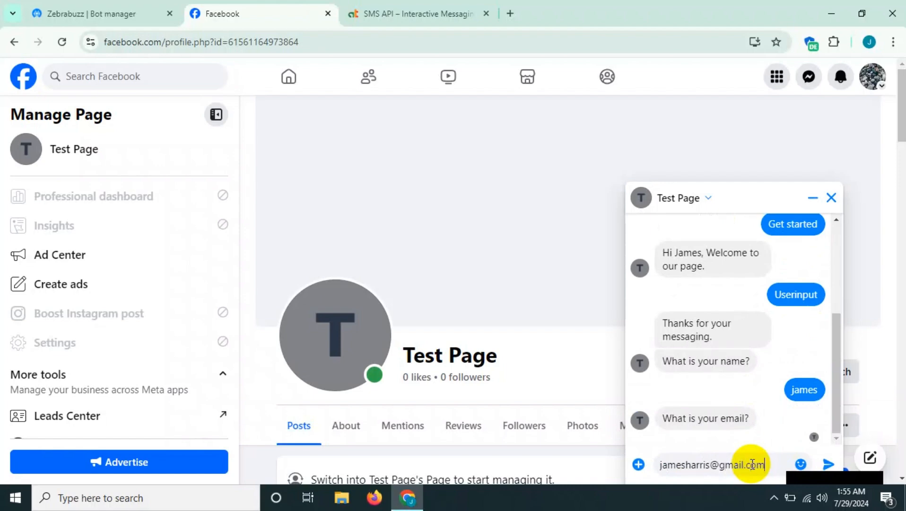
key(Return)
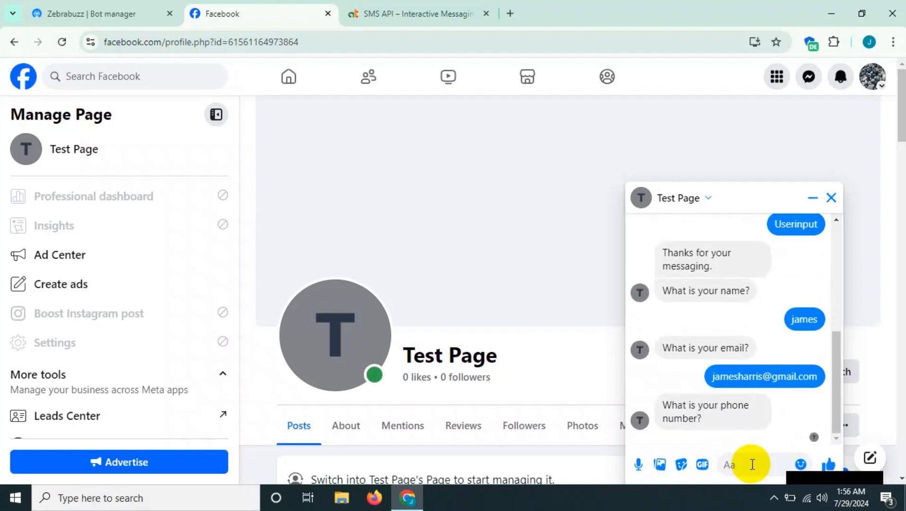
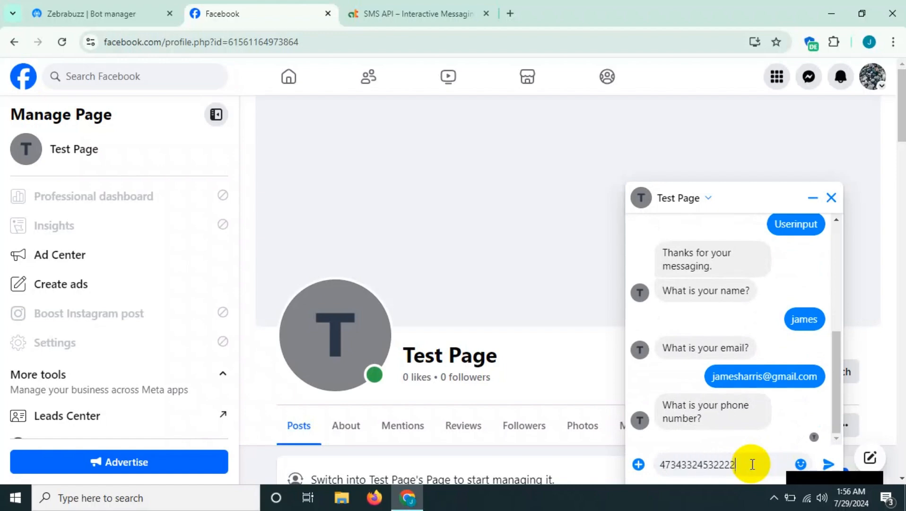
- Reply with the customer's phone number, choose "burger" for the multiple-choice question, and check the bot's final reply
text(2)
key(Return)
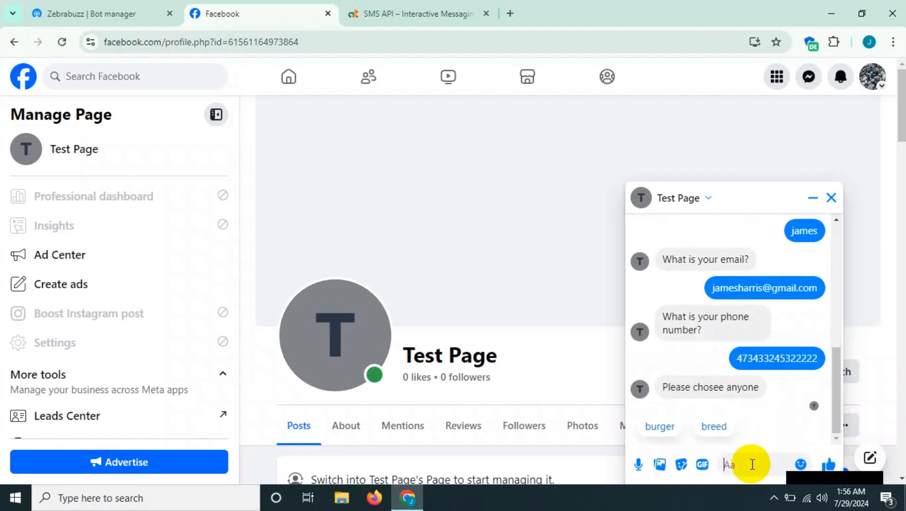
click(667, 427)
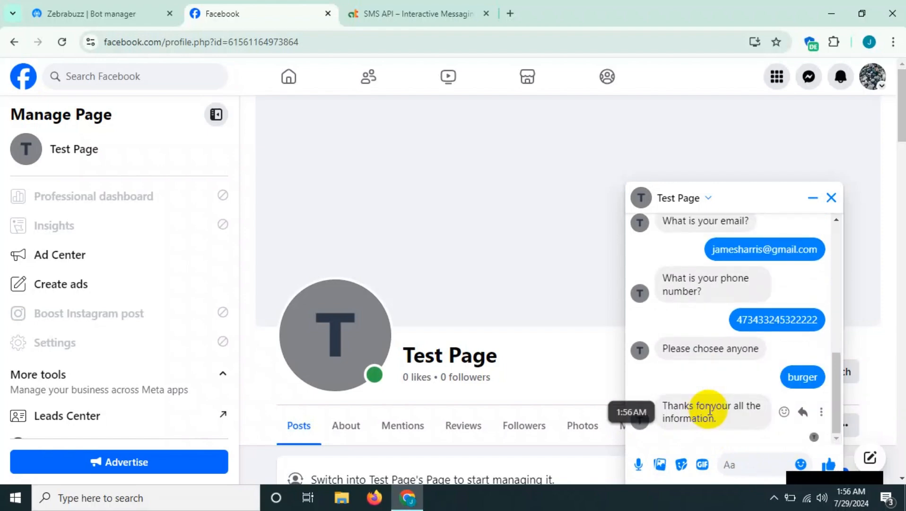
drag(722, 417, 662, 410)
click(669, 411)
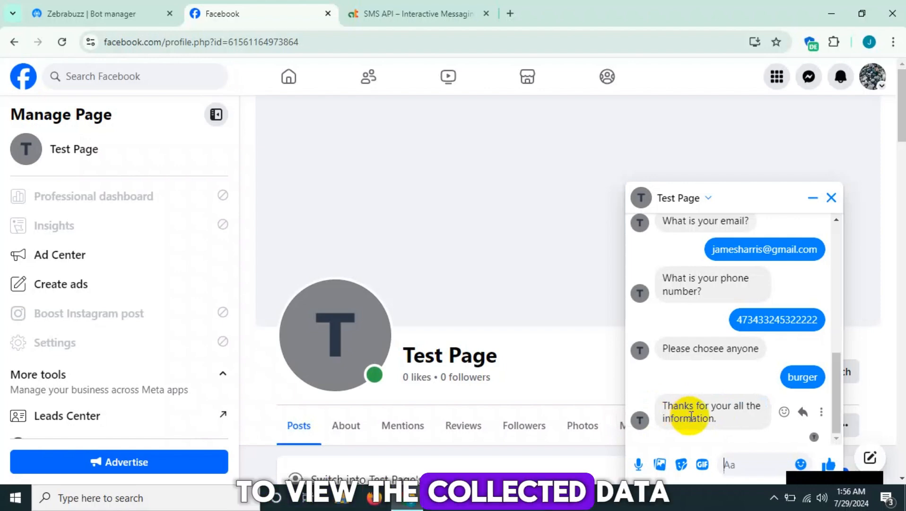
- Switch to the Zebrabuzz Bot manager and open the User Input Flow campaign list for Test Page
click(140, 19)
scroll(217, 303, down, 1)
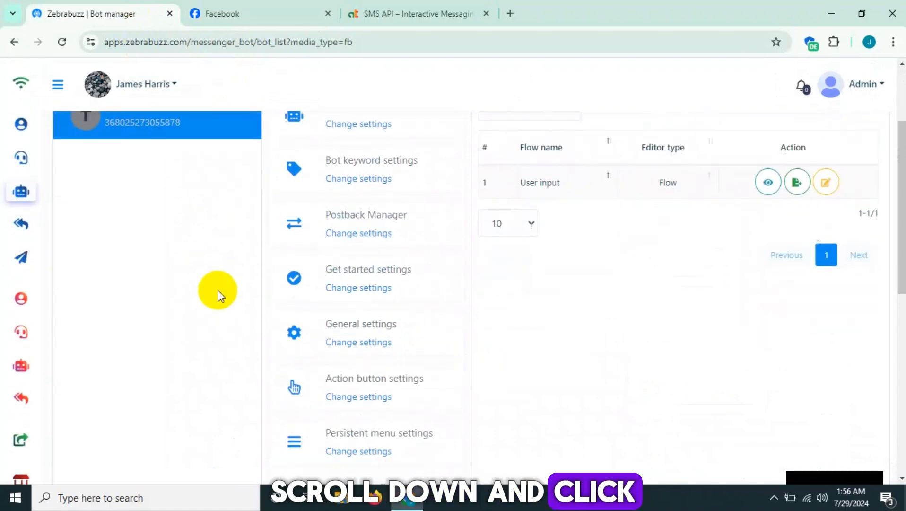
scroll(218, 296, up, 1)
scroll(219, 295, down, 8)
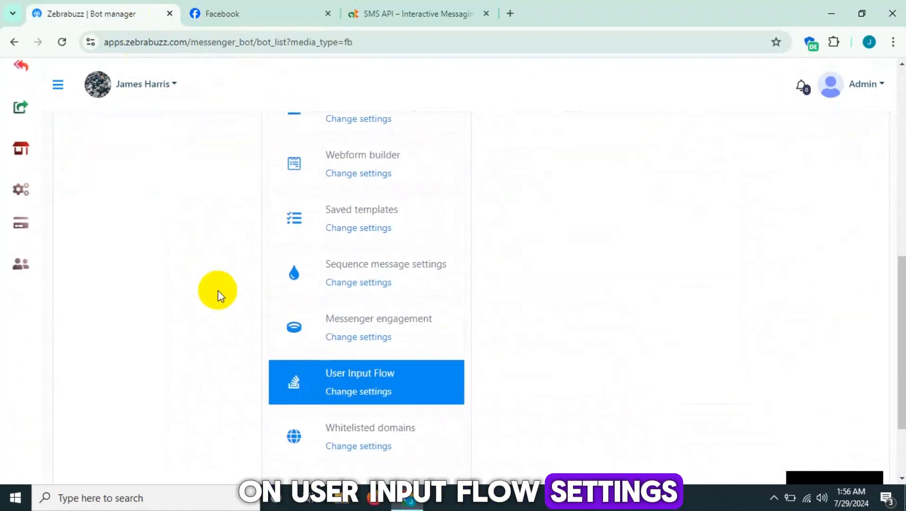
click(358, 394)
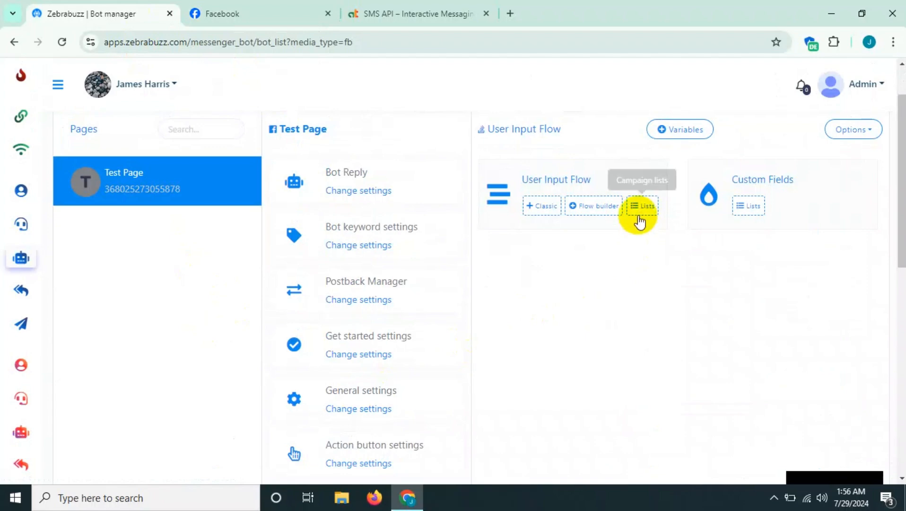
click(639, 214)
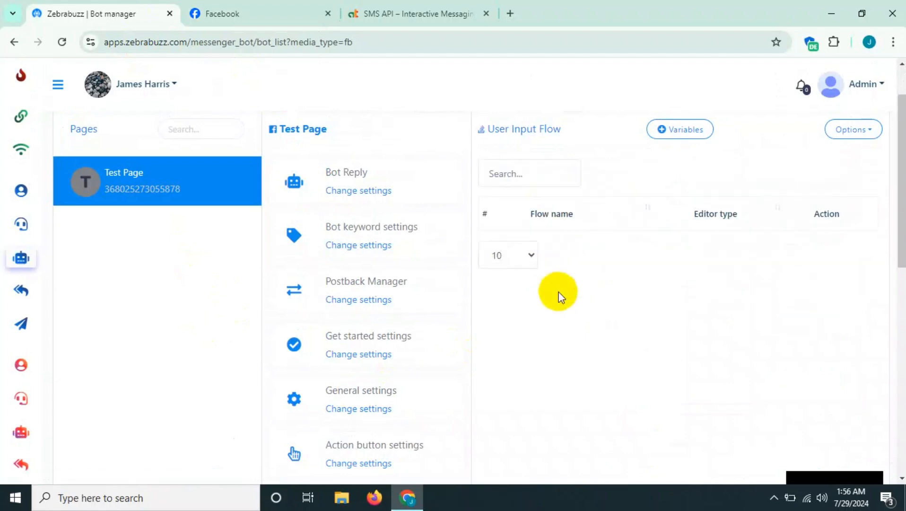
- Open the report of the "User input" flow and display the listed subscriber's submitted data
drag(520, 248, 570, 252)
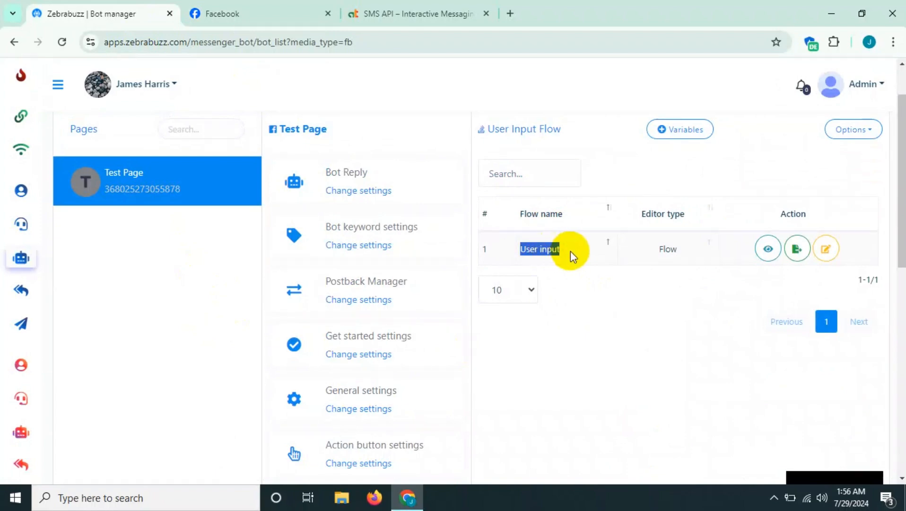
click(617, 311)
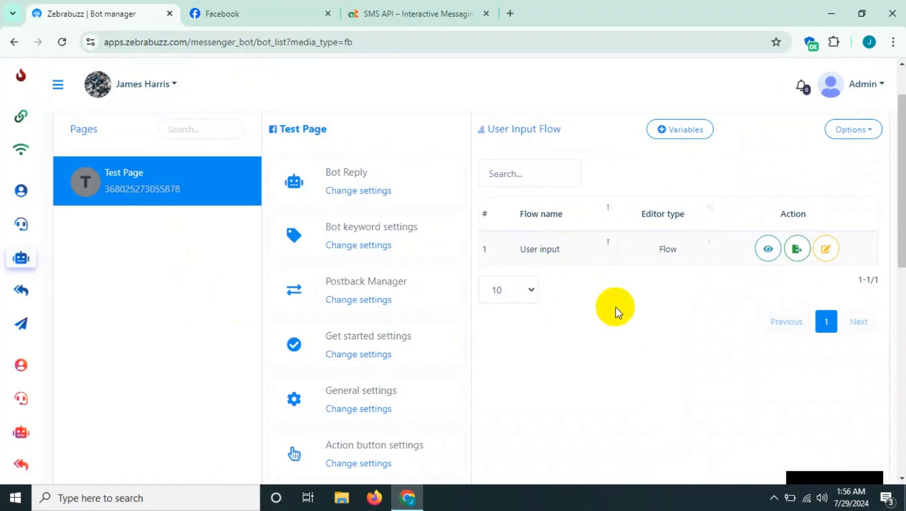
click(763, 251)
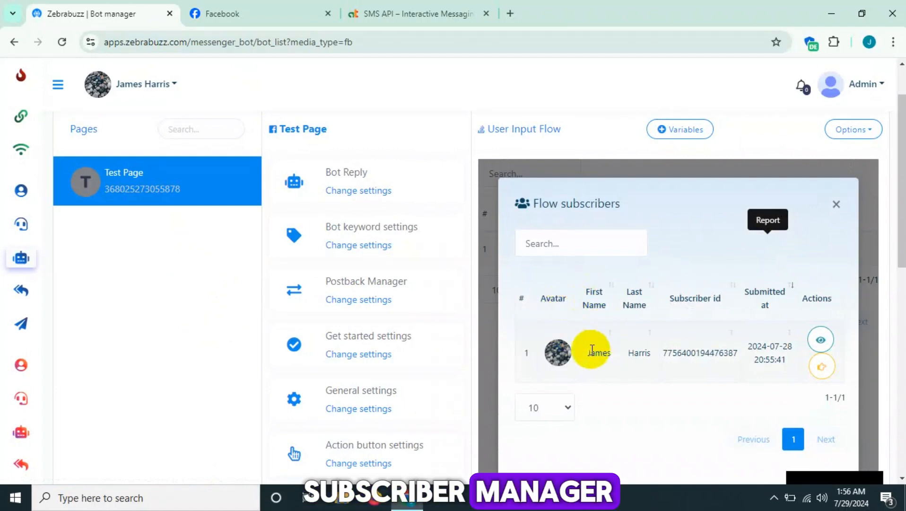
drag(586, 352, 730, 354)
click(740, 352)
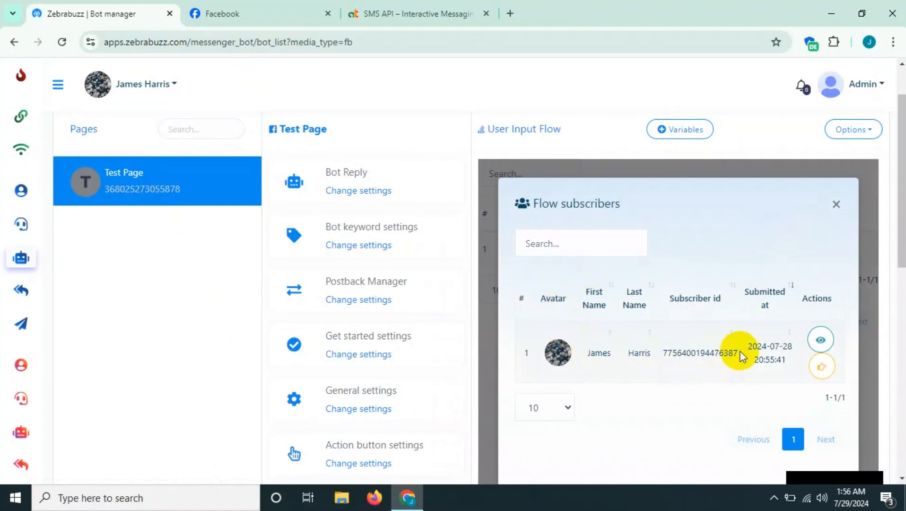
click(822, 341)
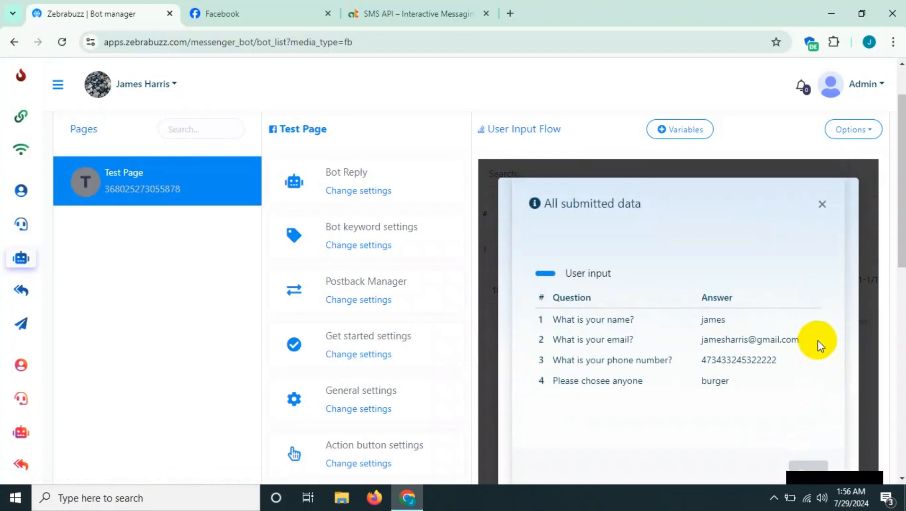
- Examine the submitted answers for the name, email, phone number and multiple-choice questions
drag(562, 324, 634, 320)
double_click(718, 318)
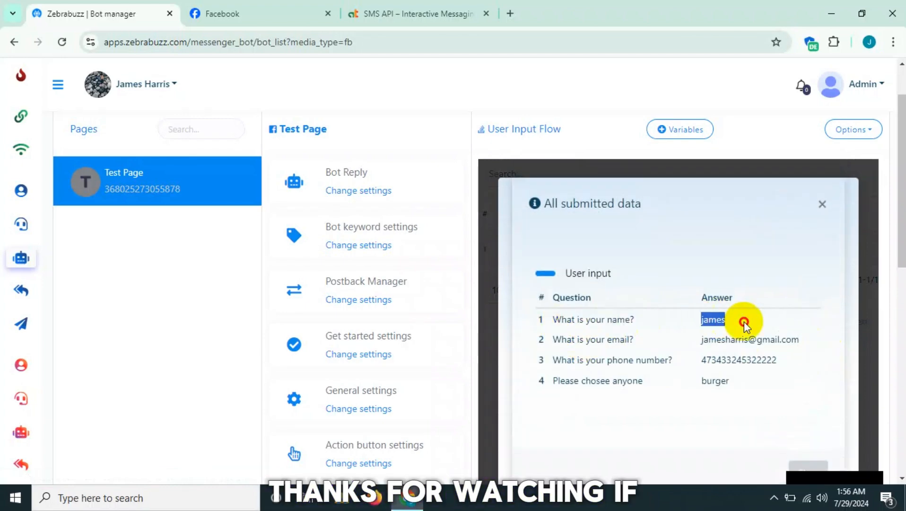
drag(575, 340, 773, 348)
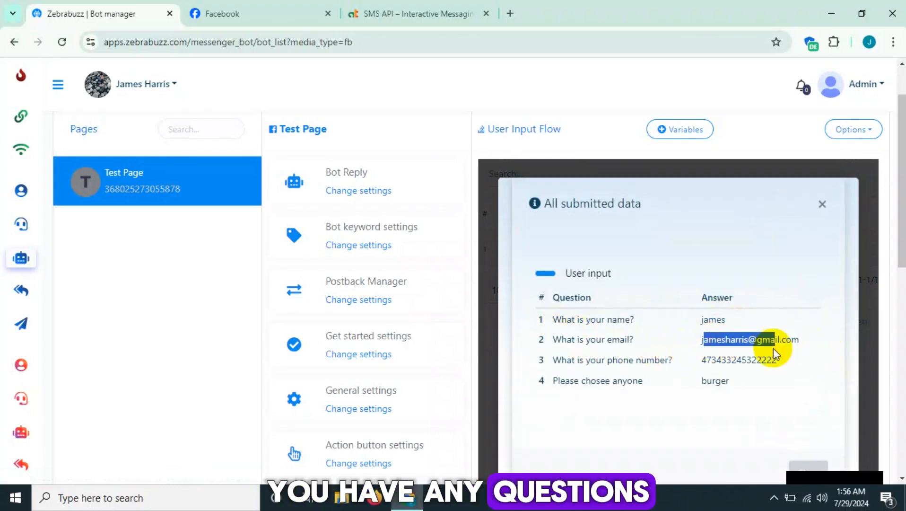
click(772, 349)
drag(624, 361, 679, 378)
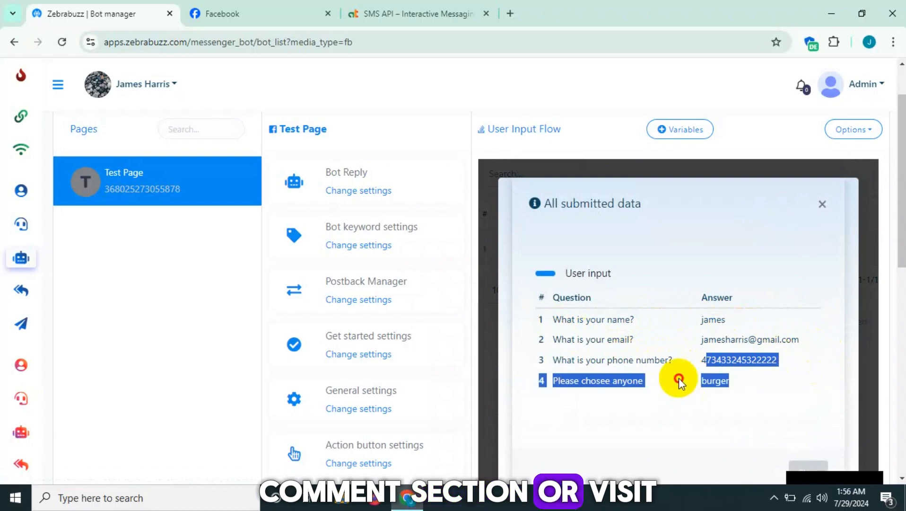
click(682, 377)
scroll(729, 331, down, 4)
scroll(747, 326, up, 2)
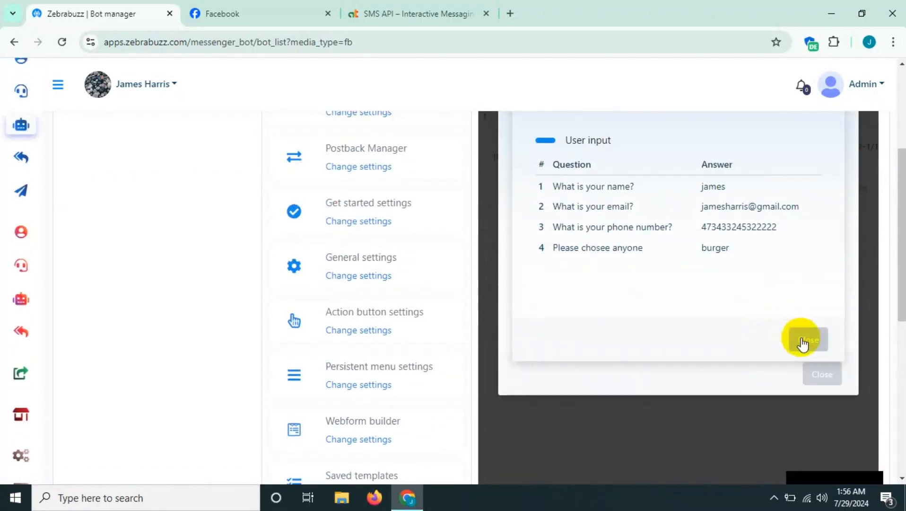
- Close the submitted data and open the subscriber's linked page from the Flow subscribers list
click(805, 338)
scroll(724, 342, up, 1)
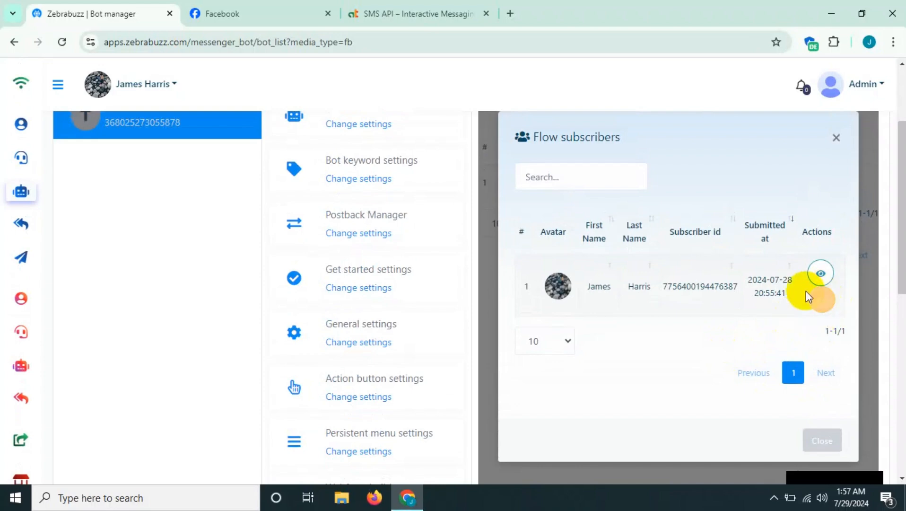
click(822, 303)
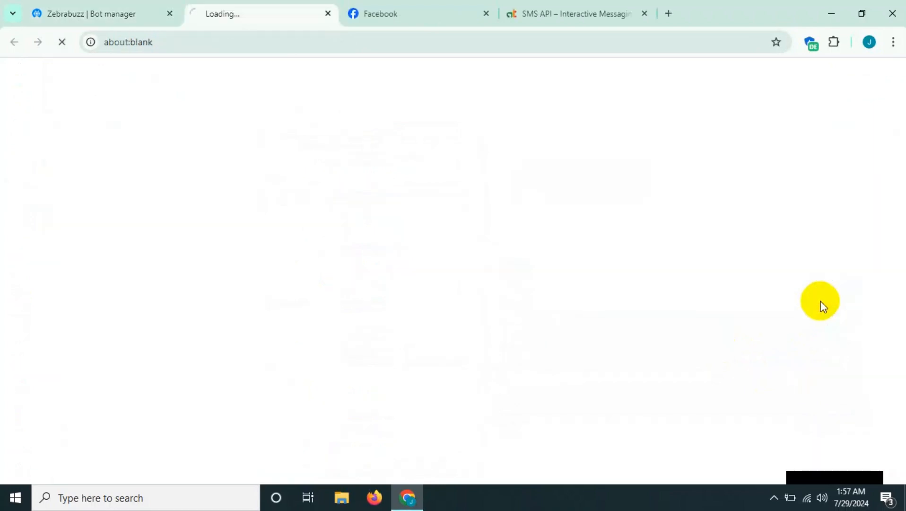